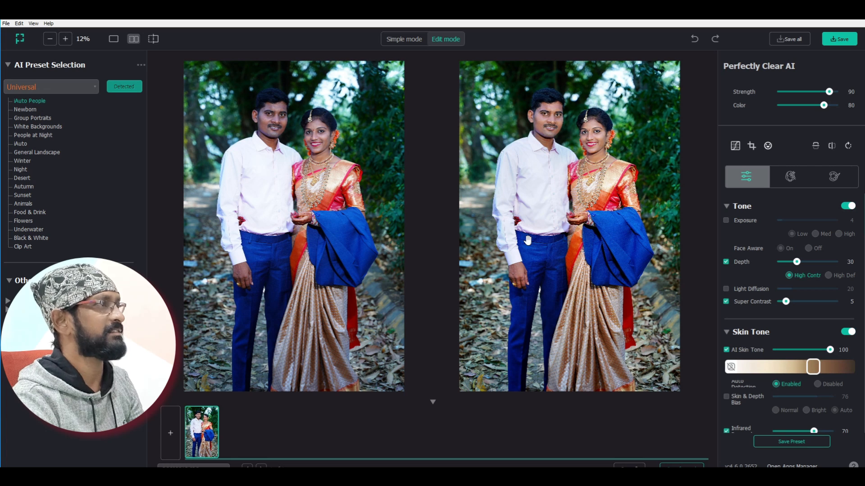
Examine the couple's faces and skin up close in the original and corrected previews of the photo.
{"action": "scroll", "coordinate": [532, 232], "scroll_direction": "up", "scroll_amount": 1}
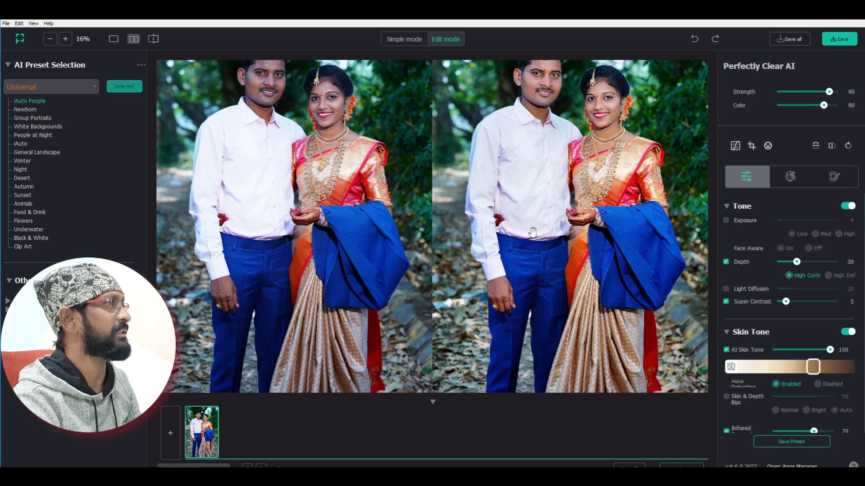
{"action": "scroll", "coordinate": [546, 158], "scroll_direction": "up", "scroll_amount": 1}
{"action": "left_click_drag", "start_coordinate": [546, 216], "coordinate": [548, 268]}
{"action": "scroll", "coordinate": [548, 267], "scroll_direction": "up", "scroll_amount": 1}
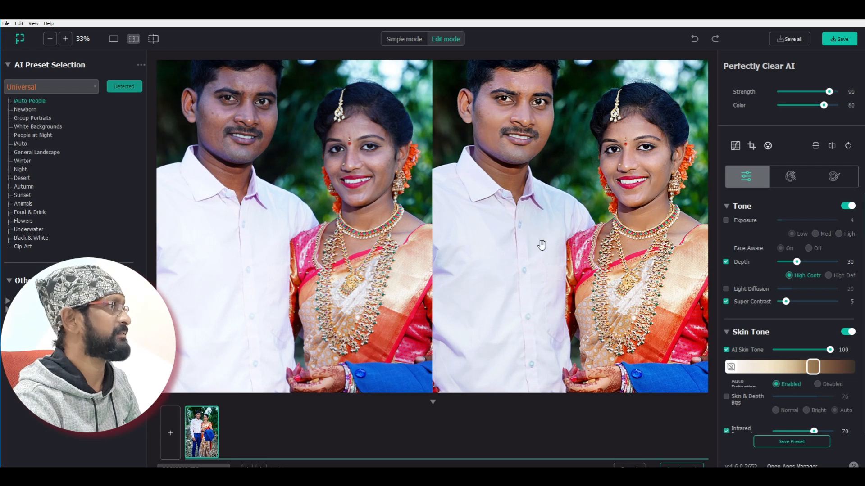
{"action": "left_click_drag", "start_coordinate": [535, 224], "coordinate": [546, 255]}
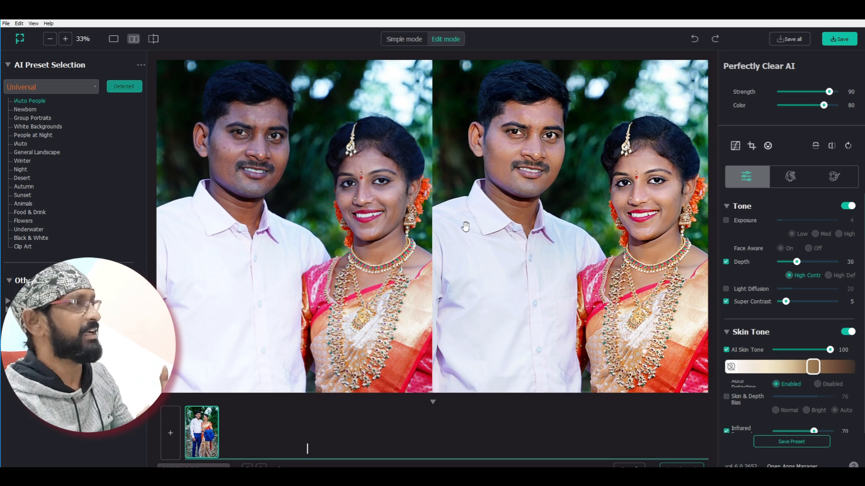
{"action": "scroll", "coordinate": [465, 226], "scroll_direction": "down", "scroll_amount": 1}
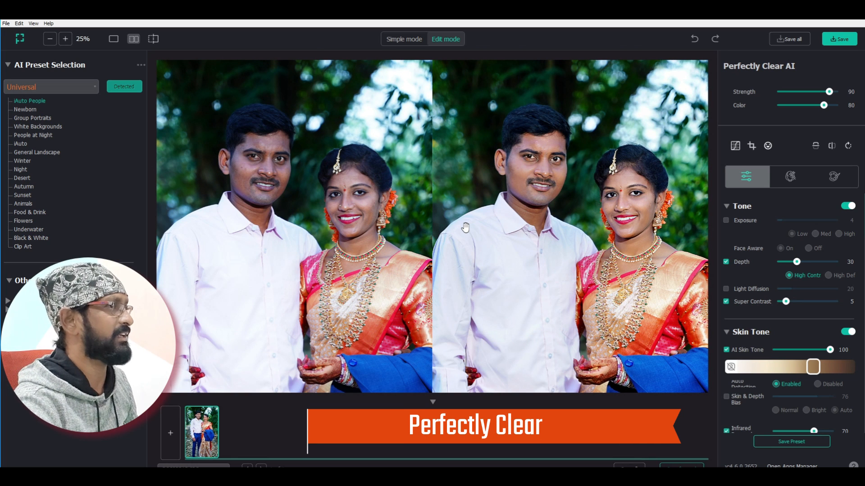
{"action": "scroll", "coordinate": [465, 227], "scroll_direction": "down", "scroll_amount": 1}
{"action": "left_click_drag", "start_coordinate": [537, 239], "coordinate": [525, 240]}
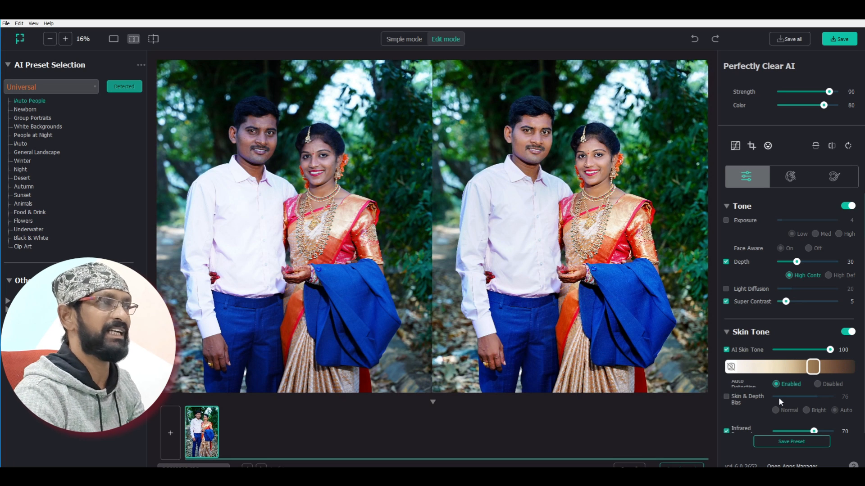
Choose the lightest AI Skin Tone swatch, and enable Exposure with its value set to 36.
{"action": "left_click", "coordinate": [745, 369]}
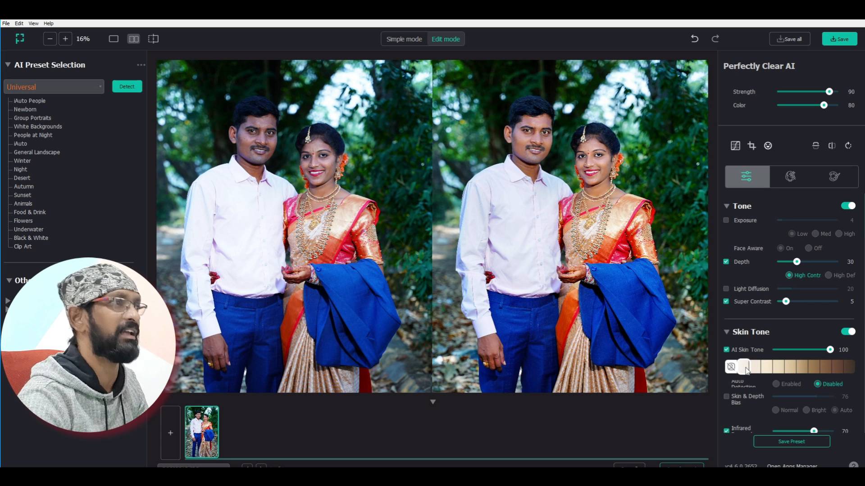
{"action": "left_click", "coordinate": [727, 221]}
{"action": "left_click_drag", "start_coordinate": [787, 221], "coordinate": [795, 222]}
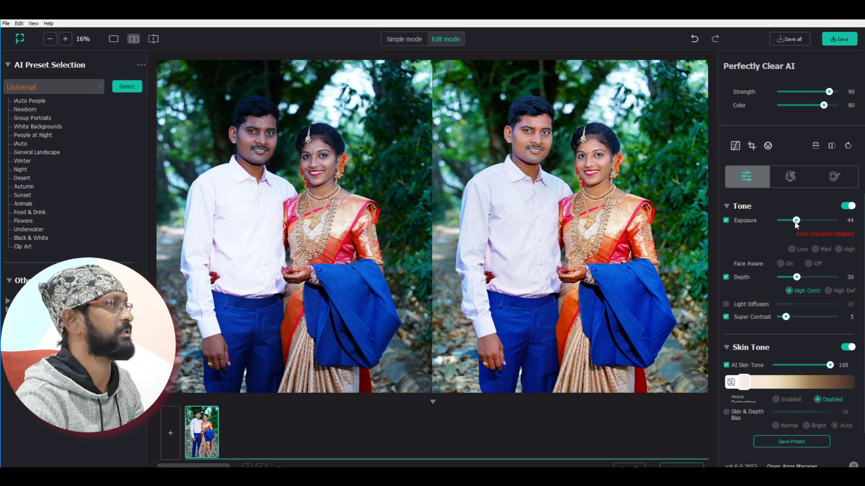
{"action": "left_click_drag", "start_coordinate": [796, 221], "coordinate": [794, 224]}
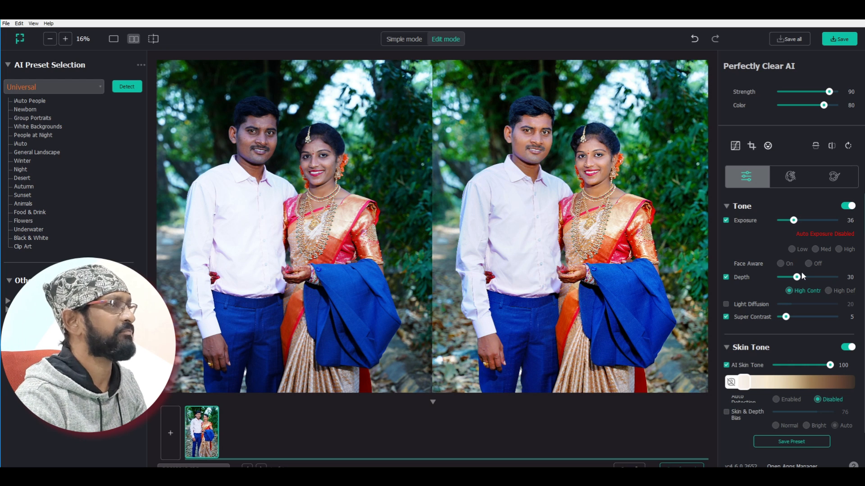
Enable Skin & Depth Bias, try its Bright mode, and return it to Auto.
{"action": "scroll", "coordinate": [802, 275], "scroll_direction": "down", "scroll_amount": 1}
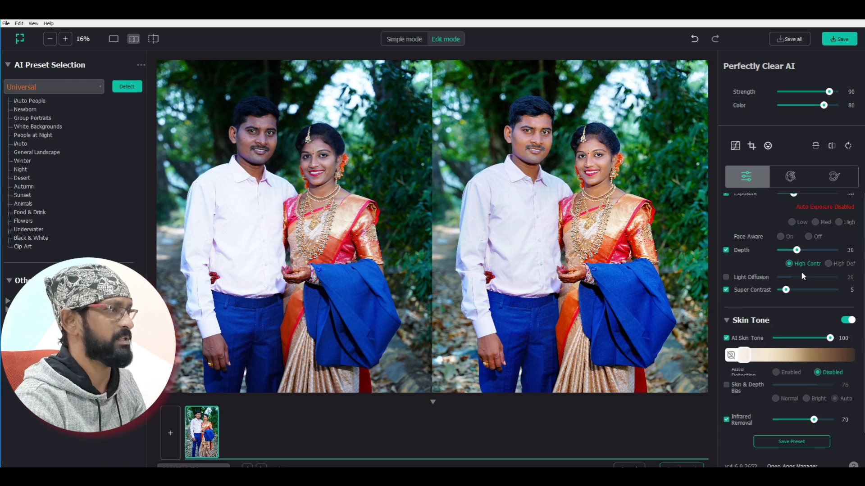
{"action": "scroll", "coordinate": [802, 275], "scroll_direction": "down", "scroll_amount": 1}
{"action": "left_click", "coordinate": [726, 358]}
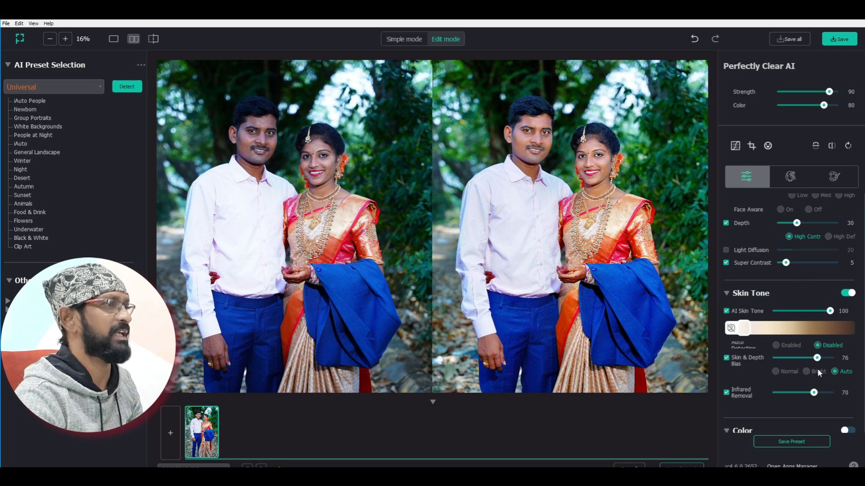
{"action": "left_click", "coordinate": [806, 371]}
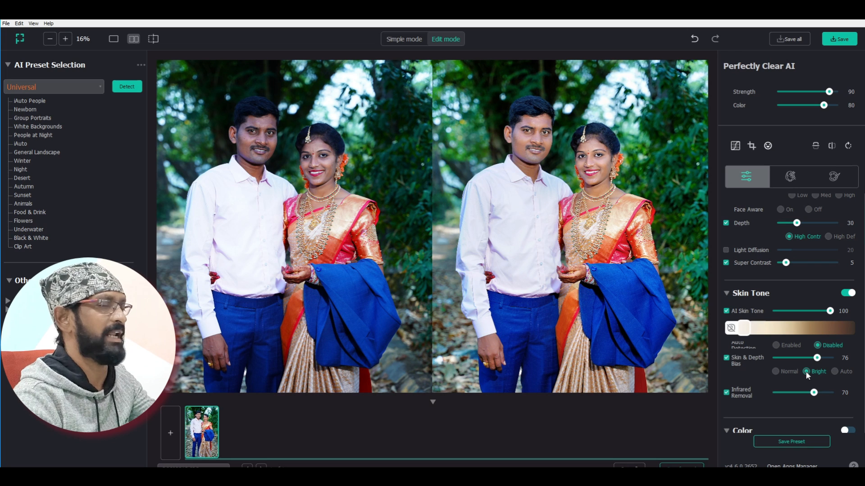
{"action": "left_click", "coordinate": [836, 372]}
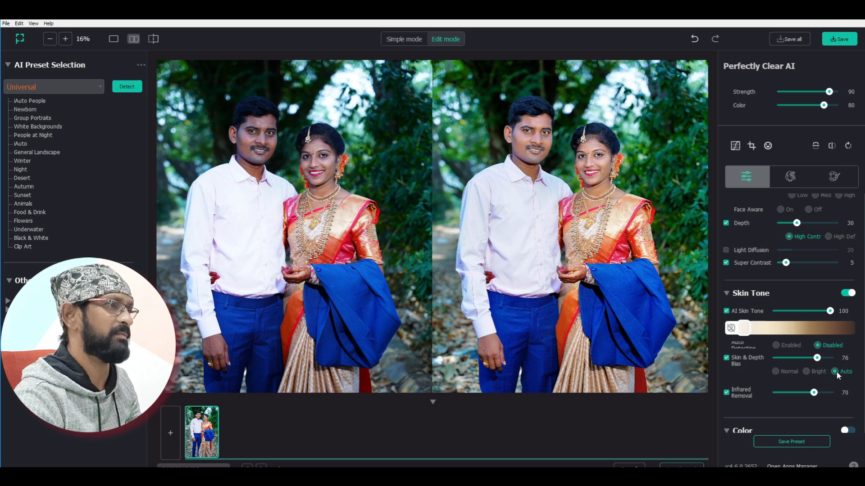
Turn on the Color corrections and enable Color Restore with a value of 123.
{"action": "scroll", "coordinate": [812, 372], "scroll_direction": "down", "scroll_amount": 2}
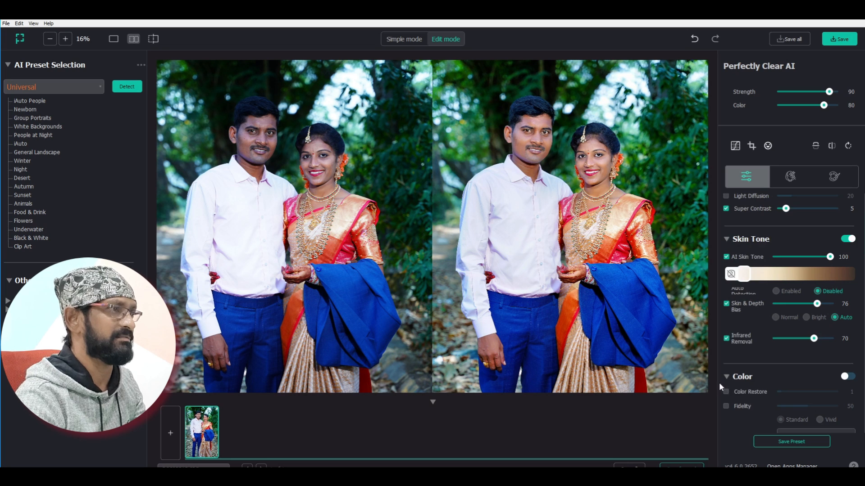
{"action": "scroll", "coordinate": [774, 374], "scroll_direction": "down", "scroll_amount": 1}
{"action": "left_click", "coordinate": [849, 349]}
{"action": "left_click", "coordinate": [727, 364]}
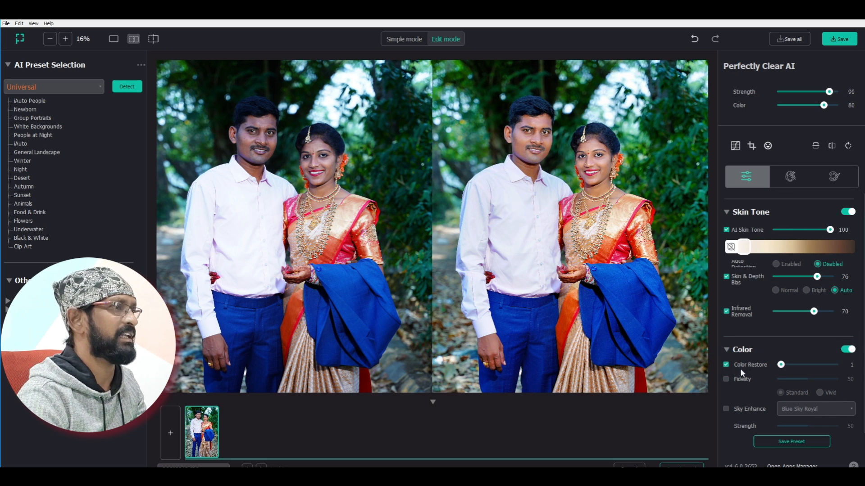
{"action": "left_click_drag", "start_coordinate": [787, 367], "coordinate": [795, 369]}
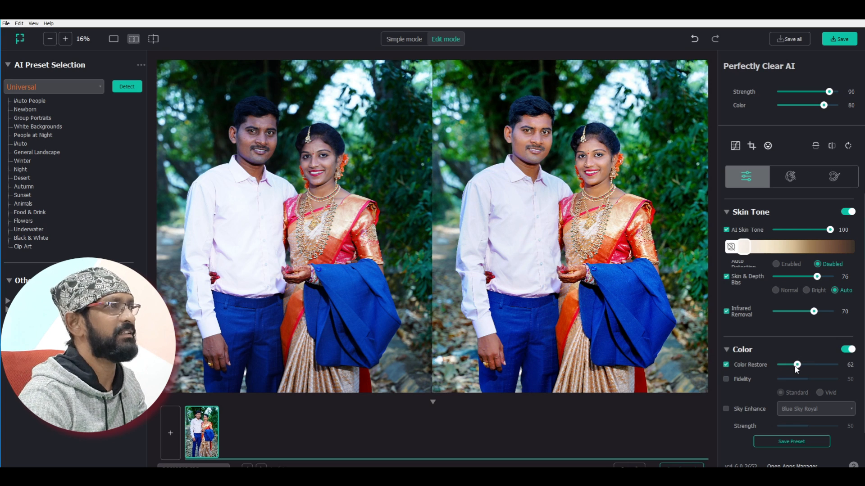
{"action": "left_click_drag", "start_coordinate": [796, 368], "coordinate": [814, 372]}
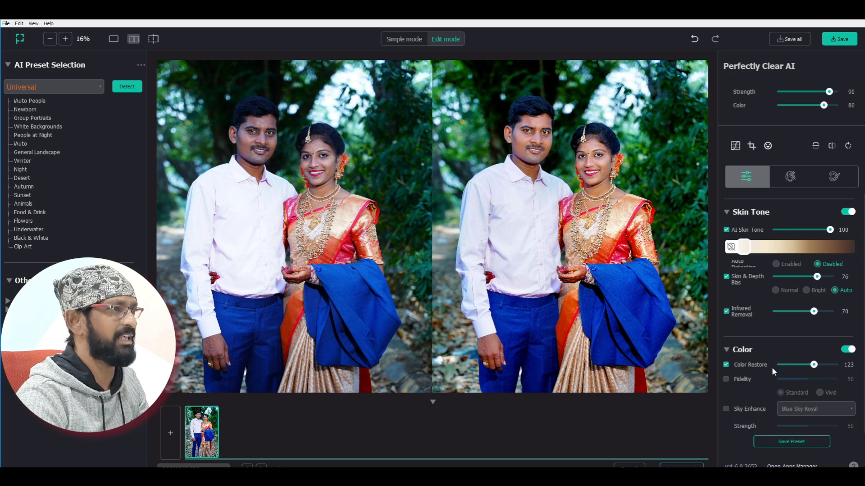
Review the remaining image adjustments, from Sky and Foliage Enhance through the expanded Details settings to the Graduated Filter.
{"action": "scroll", "coordinate": [772, 369], "scroll_direction": "down", "scroll_amount": 2}
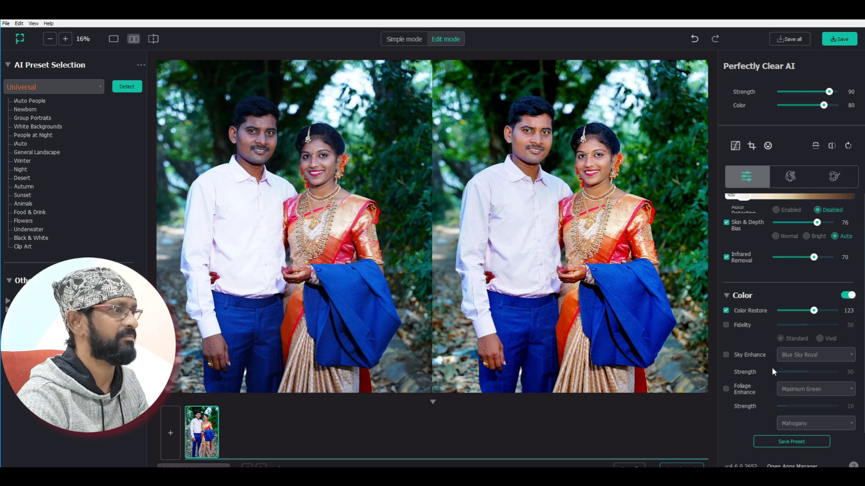
{"action": "scroll", "coordinate": [771, 371], "scroll_direction": "down", "scroll_amount": 1}
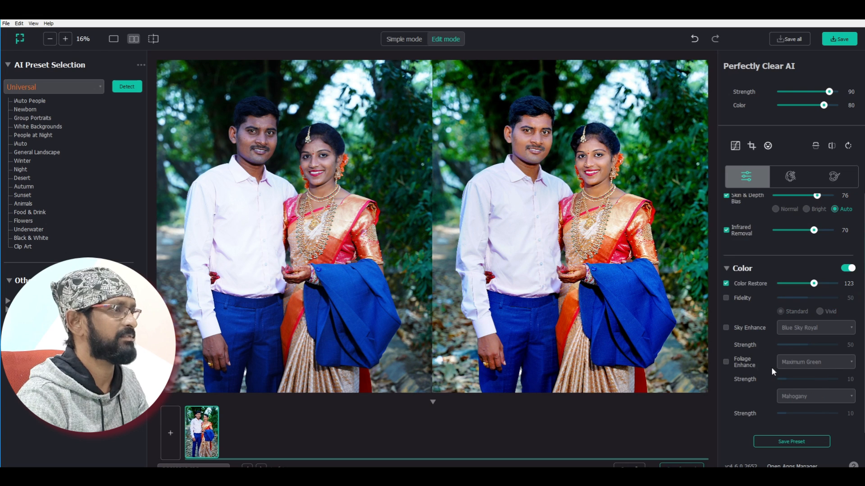
{"action": "scroll", "coordinate": [771, 369], "scroll_direction": "down", "scroll_amount": 2}
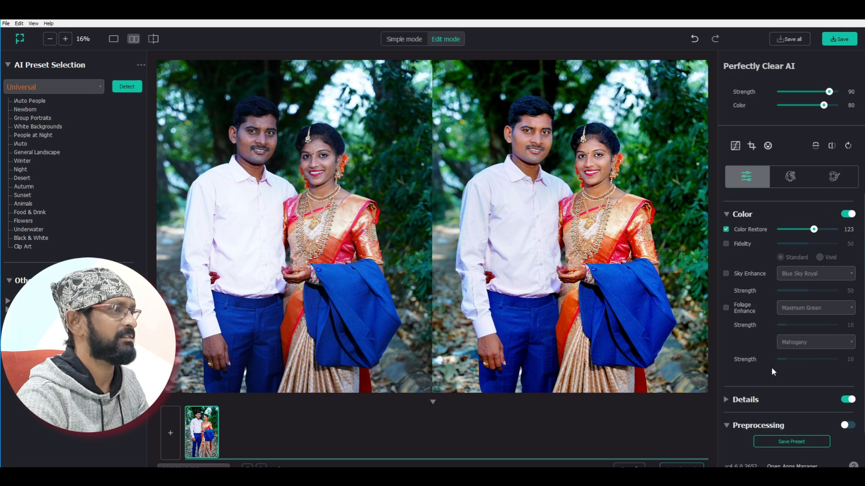
{"action": "scroll", "coordinate": [771, 366], "scroll_direction": "down", "scroll_amount": 1}
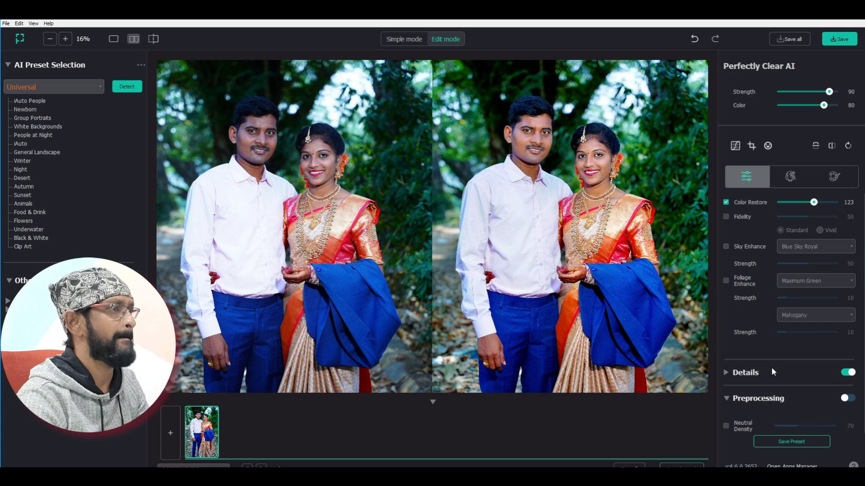
{"action": "left_click", "coordinate": [727, 375]}
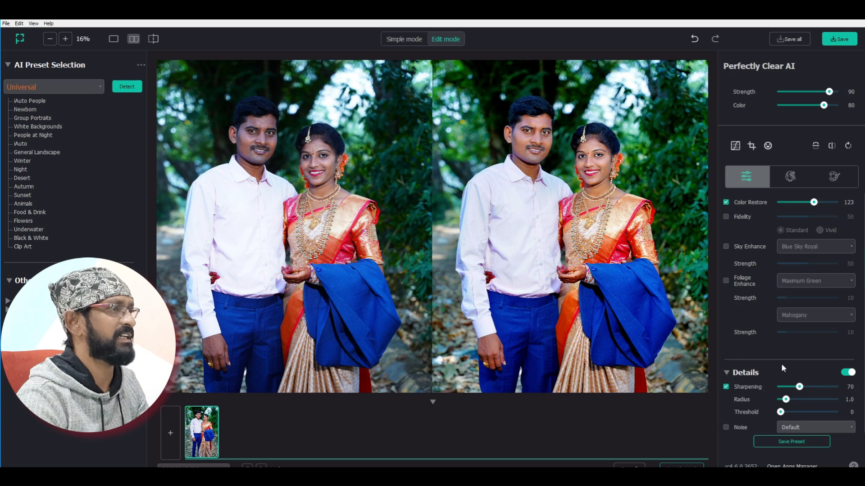
{"action": "scroll", "coordinate": [780, 364], "scroll_direction": "down", "scroll_amount": 1}
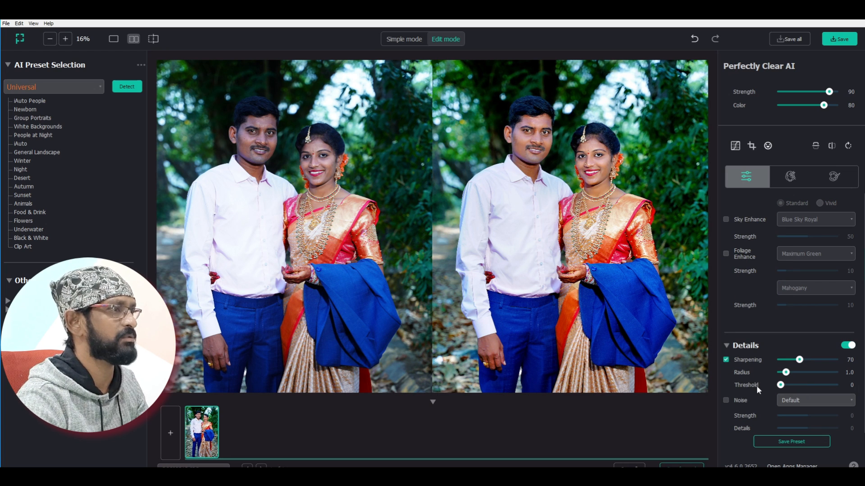
{"action": "scroll", "coordinate": [755, 386], "scroll_direction": "down", "scroll_amount": 1}
{"action": "scroll", "coordinate": [743, 419], "scroll_direction": "down", "scroll_amount": 2}
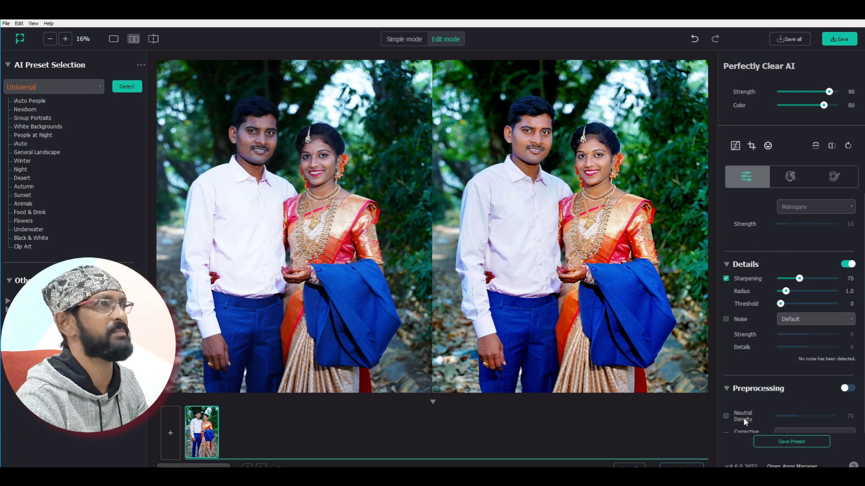
{"action": "scroll", "coordinate": [801, 394], "scroll_direction": "down", "scroll_amount": 8}
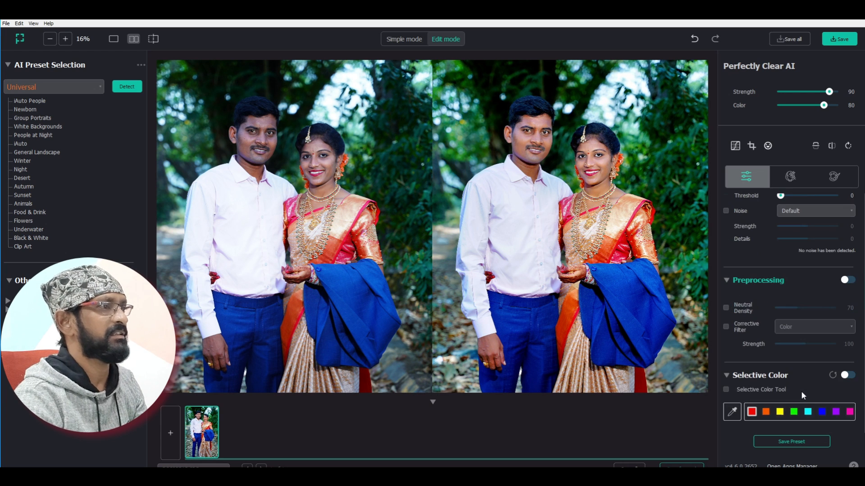
{"action": "scroll", "coordinate": [801, 395], "scroll_direction": "down", "scroll_amount": 10}
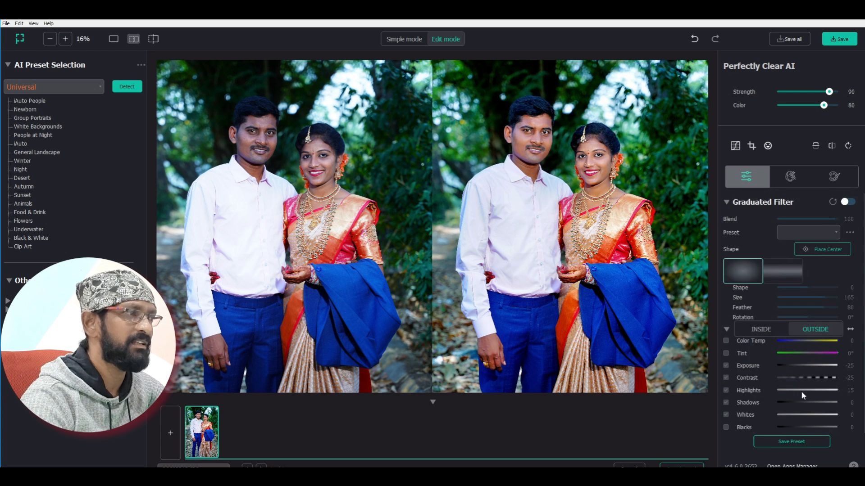
{"action": "scroll", "coordinate": [800, 391], "scroll_direction": "up", "scroll_amount": 4}
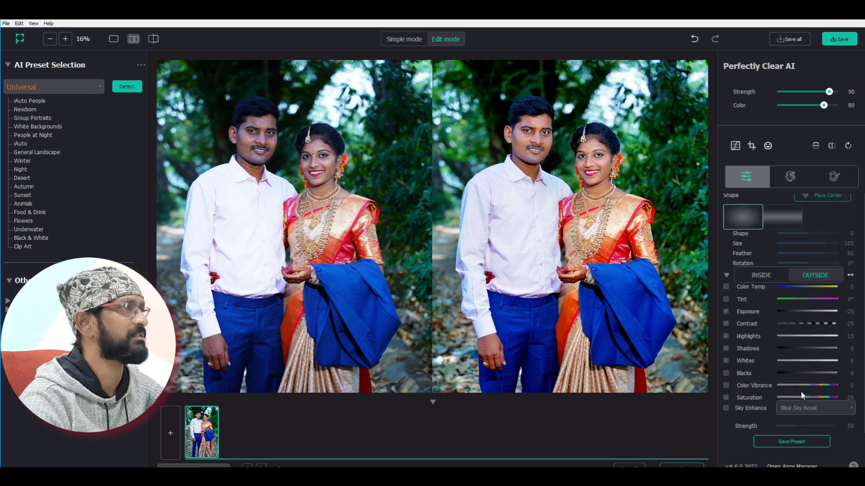
Switch to the face retouching adjustments and turn on the Perfect Face corrections.
{"action": "left_click", "coordinate": [789, 176]}
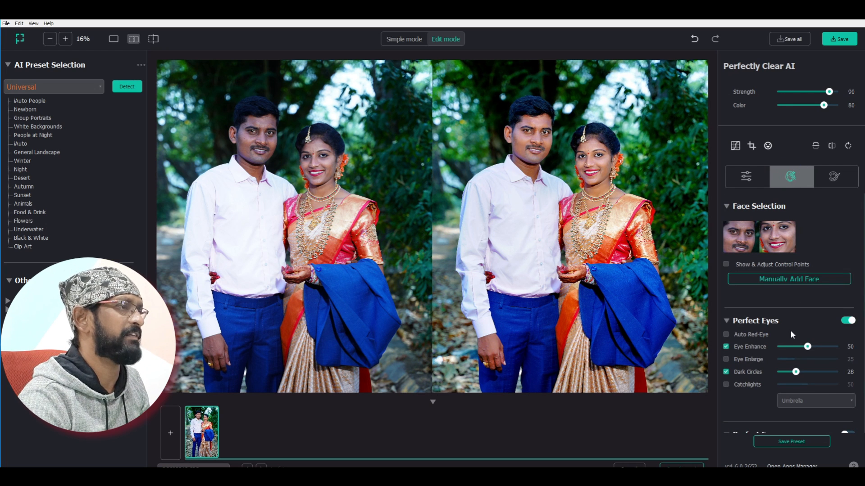
{"action": "scroll", "coordinate": [790, 331], "scroll_direction": "down", "scroll_amount": 1}
{"action": "scroll", "coordinate": [790, 330], "scroll_direction": "down", "scroll_amount": 1}
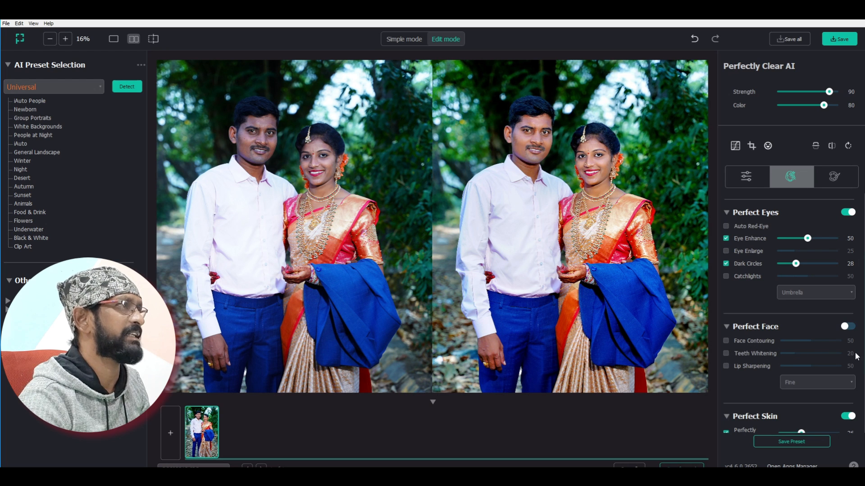
{"action": "left_click", "coordinate": [848, 327]}
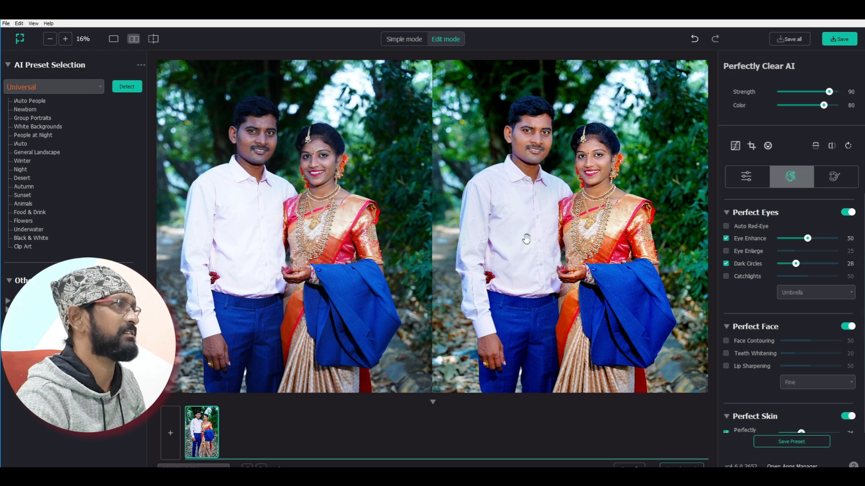
Enable Teeth Whitening, compare the faces with and without it, and set its strength to 48.
{"action": "scroll", "coordinate": [565, 232], "scroll_direction": "up", "scroll_amount": 1}
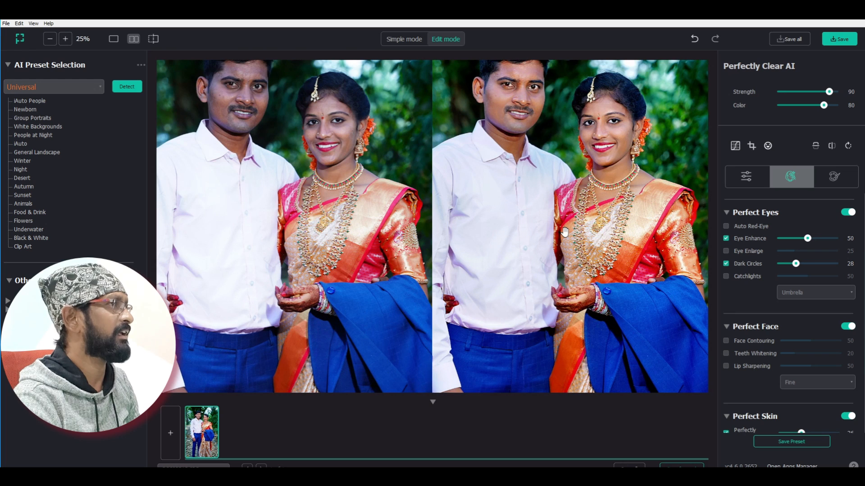
{"action": "scroll", "coordinate": [565, 232], "scroll_direction": "up", "scroll_amount": 1}
{"action": "left_click_drag", "start_coordinate": [572, 207], "coordinate": [609, 266]}
{"action": "left_click", "coordinate": [727, 354]}
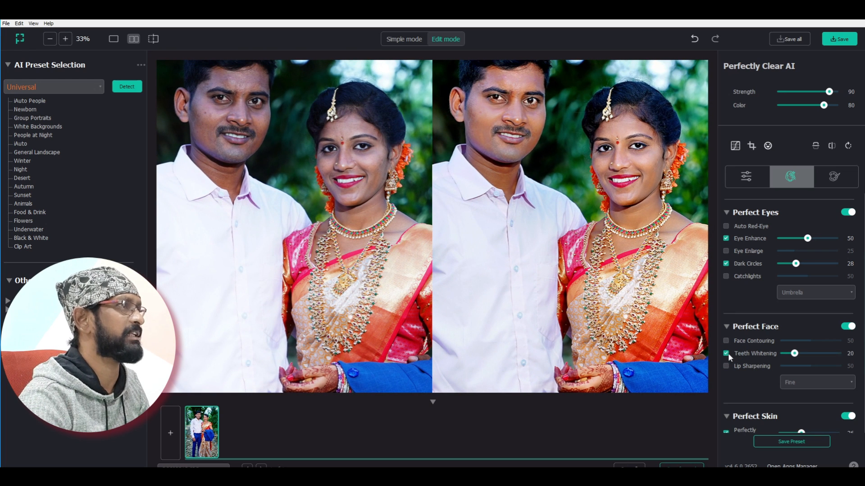
{"action": "mouse_move", "coordinate": [795, 354]}
{"action": "left_mouse_down"}
{"action": "mouse_move", "coordinate": [833, 354]}
{"action": "mouse_move", "coordinate": [806, 354]}
{"action": "left_mouse_up"}
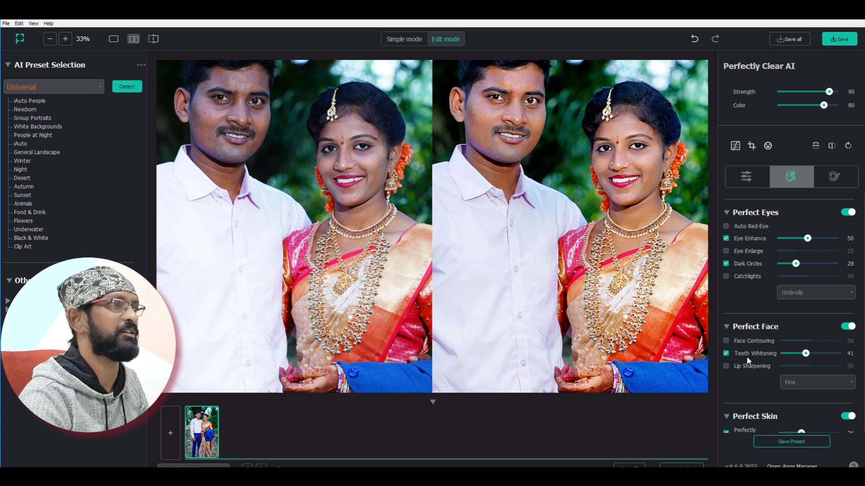
{"action": "left_click", "coordinate": [726, 353]}
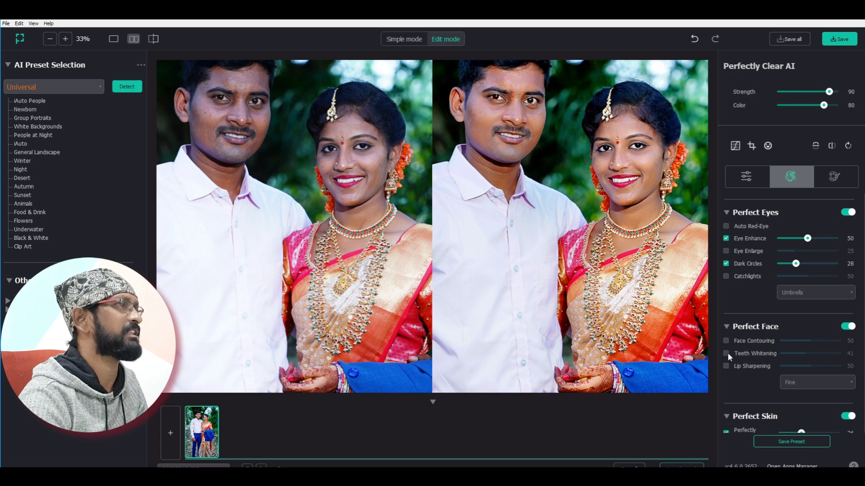
{"action": "left_click", "coordinate": [726, 353]}
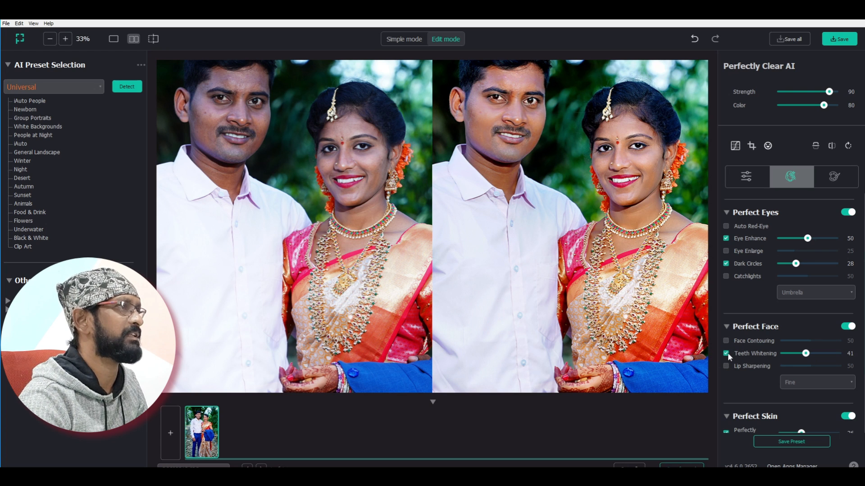
{"action": "left_click_drag", "start_coordinate": [801, 355], "coordinate": [811, 356]}
{"action": "scroll", "coordinate": [758, 359], "scroll_direction": "down", "scroll_amount": 2}
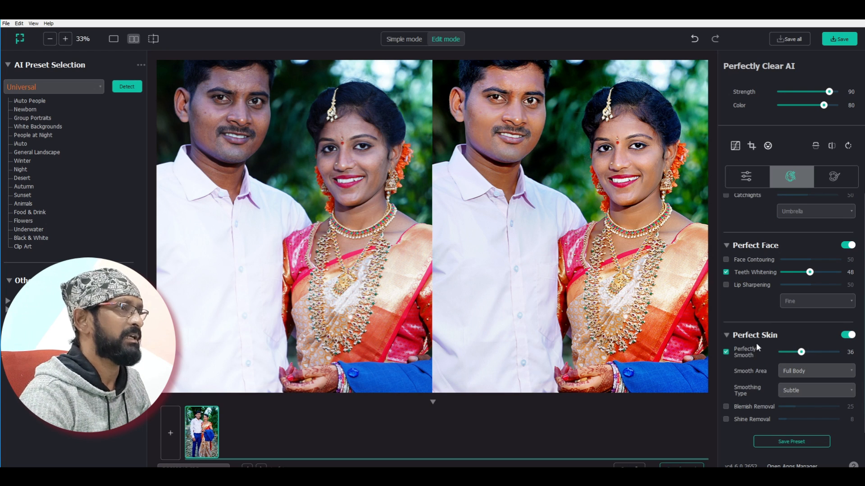
Set the Perfectly Smooth strength to 66 in the Perfect Skin corrections.
{"action": "left_click_drag", "start_coordinate": [806, 354], "coordinate": [824, 355]}
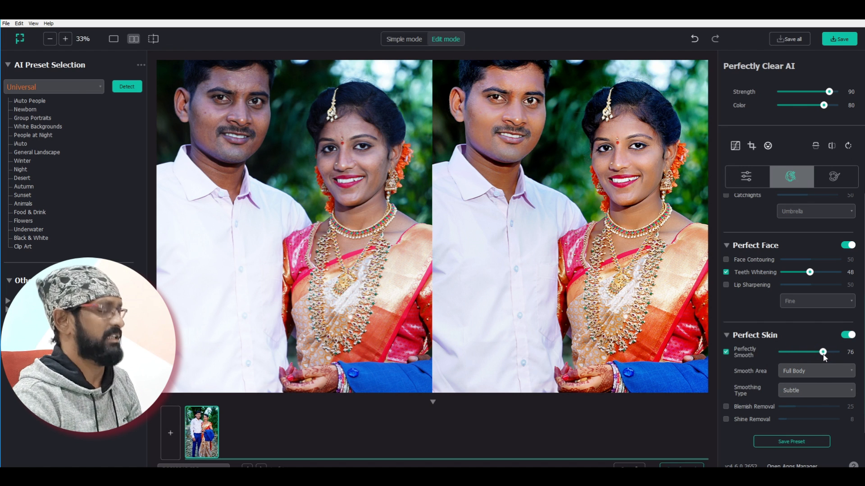
{"action": "key", "text": "ctrl+minus"}
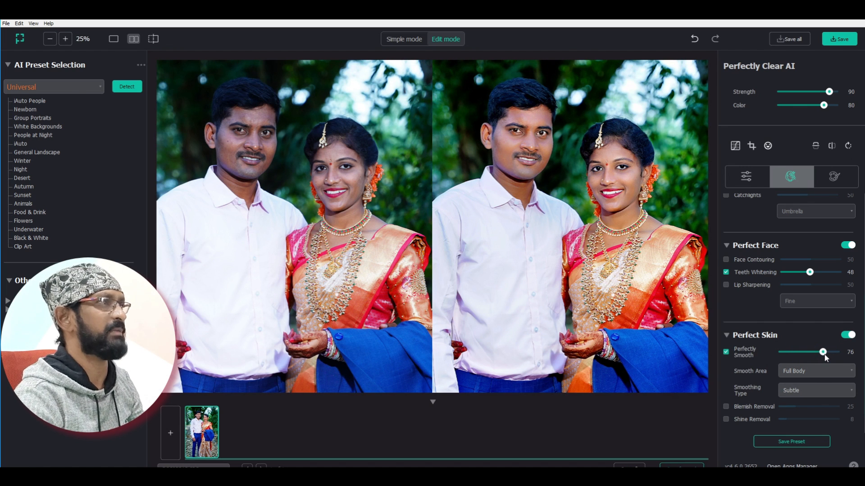
{"action": "left_click_drag", "start_coordinate": [826, 355], "coordinate": [819, 355]}
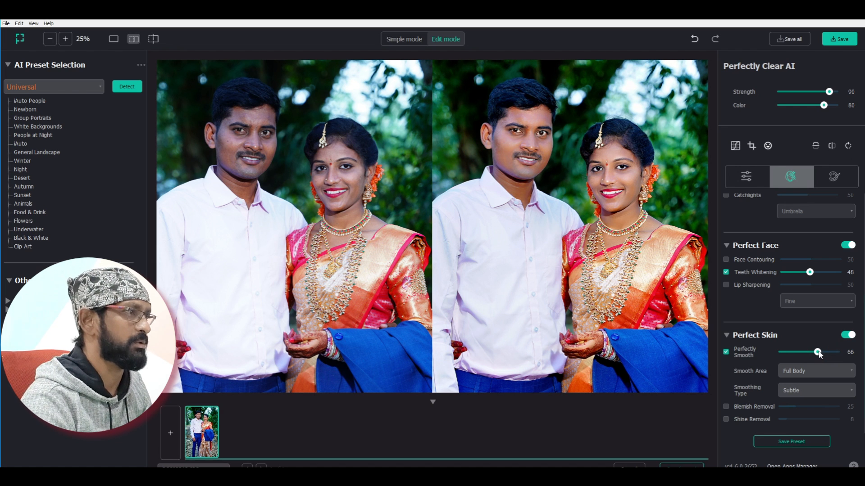
Try Makeup Skin Toning on the face at strengths 88 and 50, comparing the result with it switched off.
{"action": "scroll", "coordinate": [741, 371], "scroll_direction": "down", "scroll_amount": 1}
{"action": "left_click", "coordinate": [741, 421]}
{"action": "scroll", "coordinate": [779, 379], "scroll_direction": "down", "scroll_amount": 4}
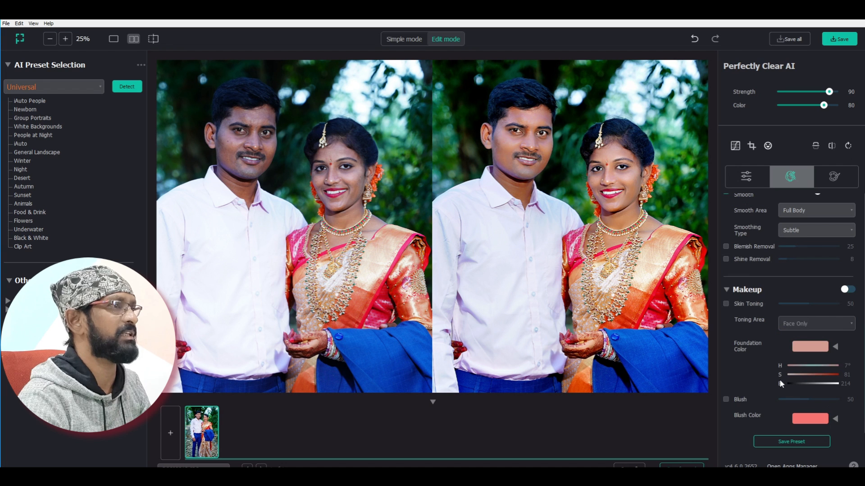
{"action": "left_click", "coordinate": [726, 304]}
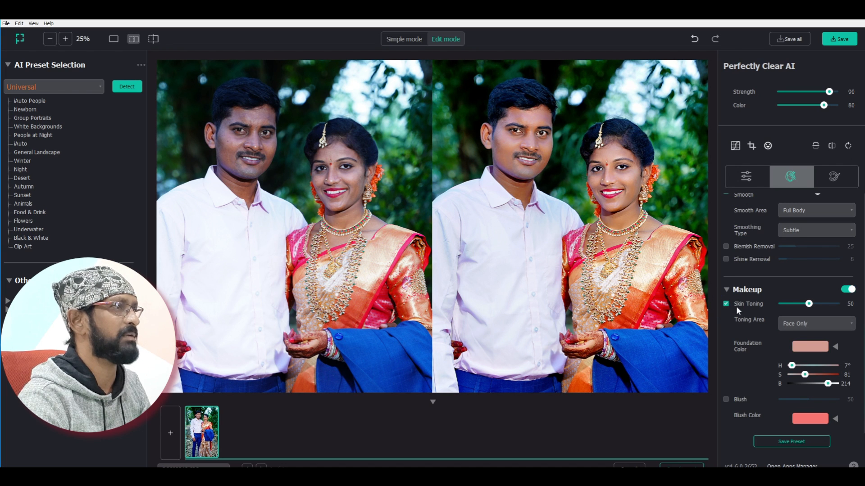
{"action": "left_click", "coordinate": [726, 304]}
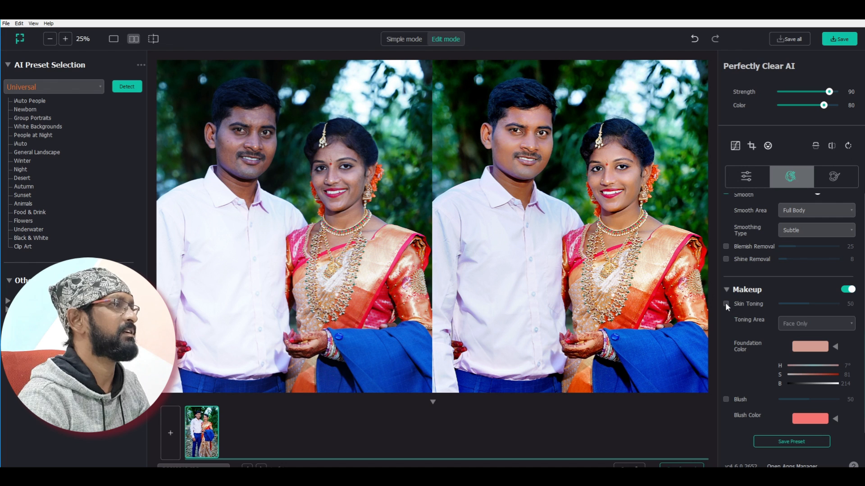
{"action": "left_click", "coordinate": [725, 304]}
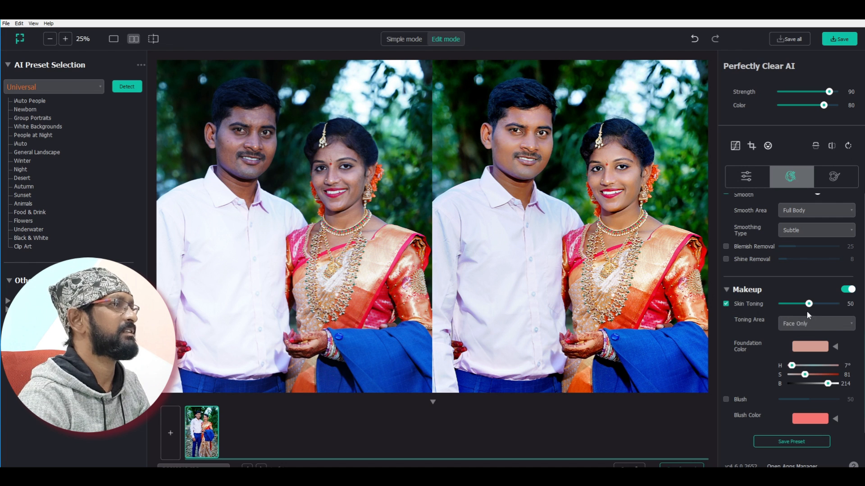
{"action": "left_click_drag", "start_coordinate": [809, 304], "coordinate": [831, 308]}
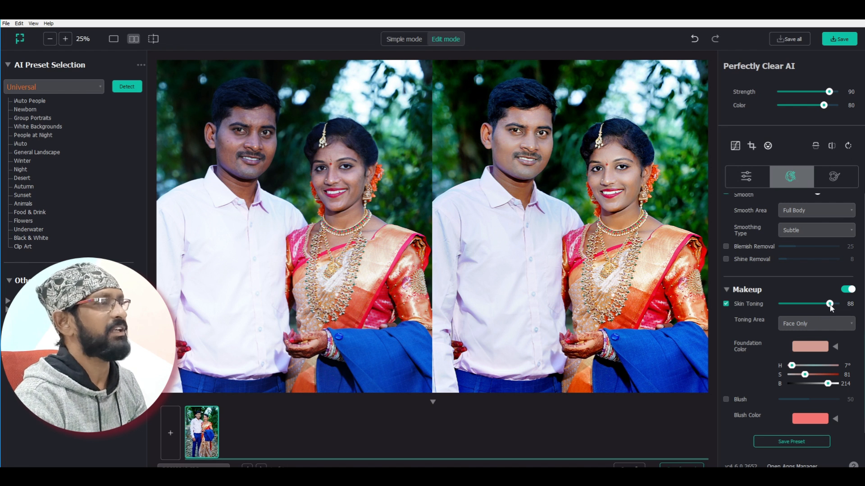
{"action": "double_click", "coordinate": [850, 304]}
{"action": "type", "text": "50"}
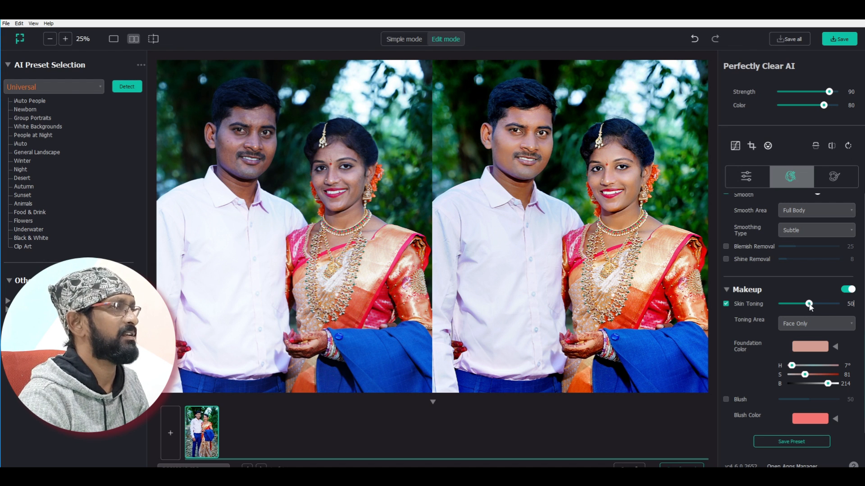
{"action": "left_click", "coordinate": [725, 305]}
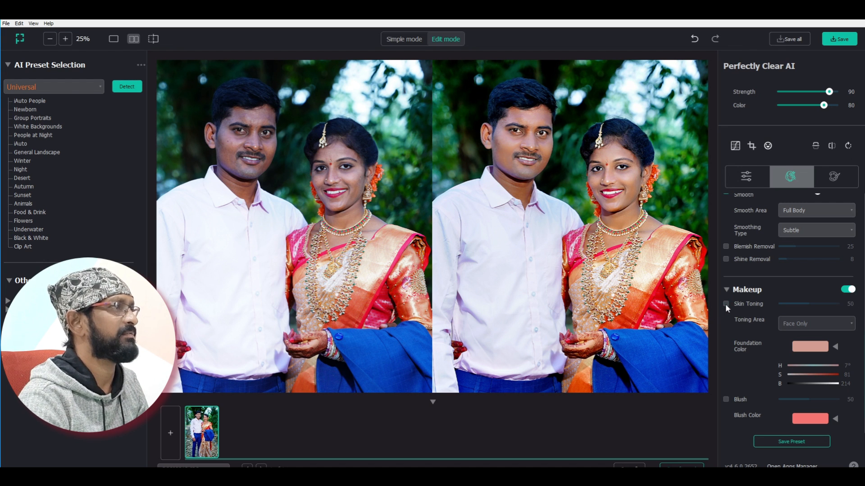
Review the Blush and Perfect Eyes settings and the Looks, including the BW Film Stocks previews.
{"action": "scroll", "coordinate": [755, 330], "scroll_direction": "down", "scroll_amount": 2}
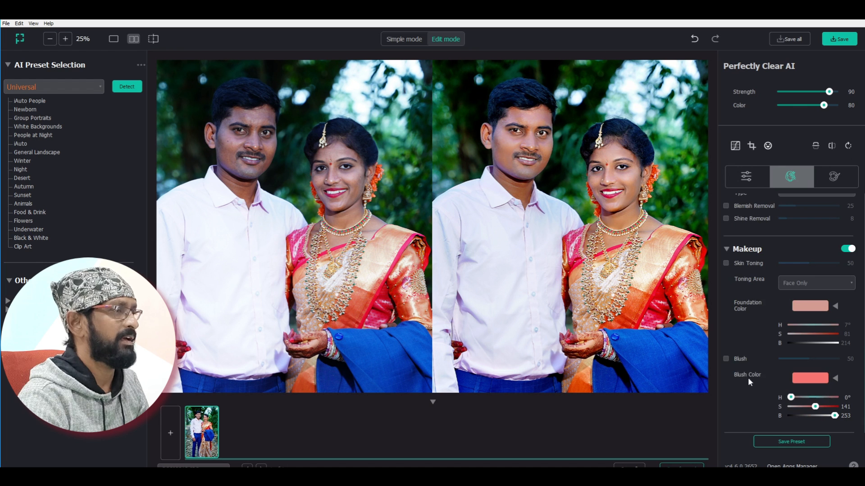
{"action": "scroll", "coordinate": [748, 377], "scroll_direction": "up", "scroll_amount": 10}
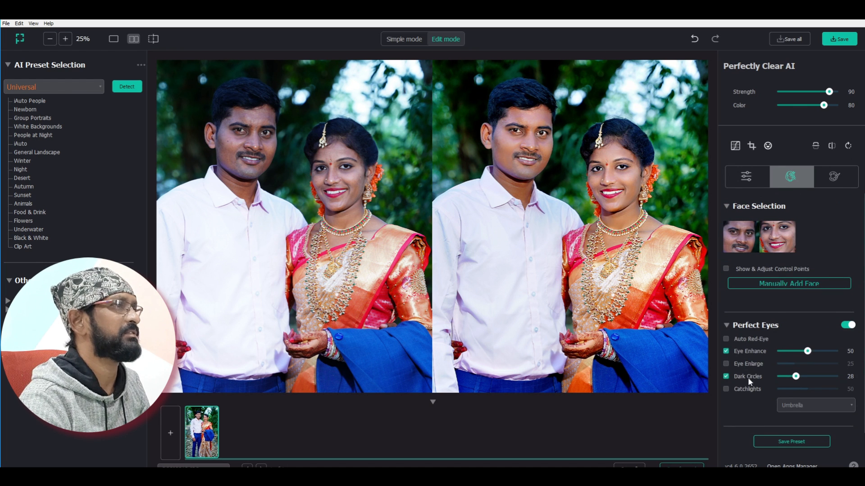
{"action": "left_click", "coordinate": [841, 179]}
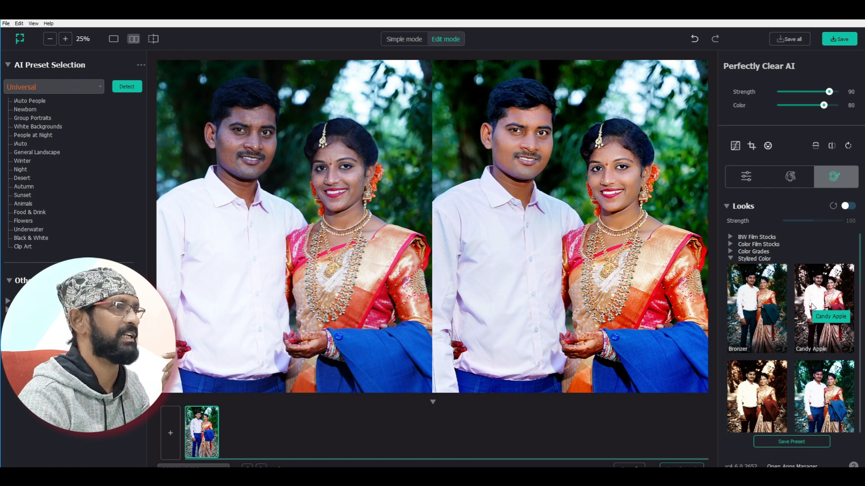
{"action": "left_click", "coordinate": [732, 236]}
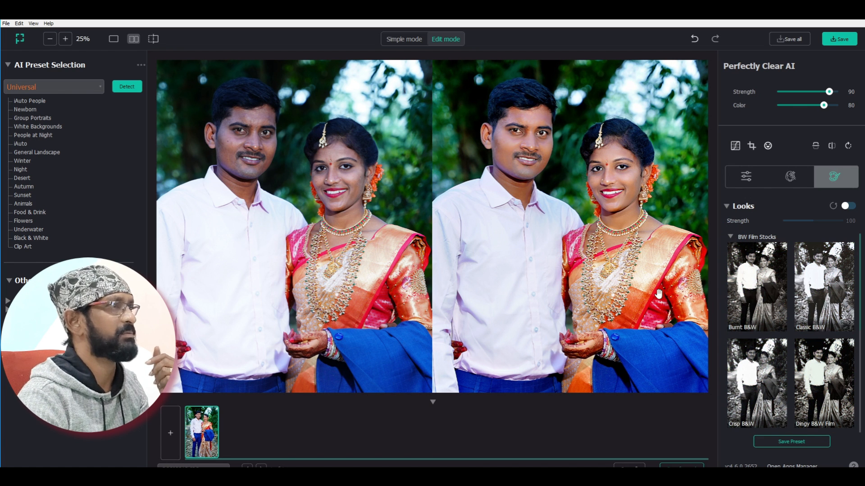
{"action": "scroll", "coordinate": [658, 294], "scroll_direction": "down", "scroll_amount": 2}
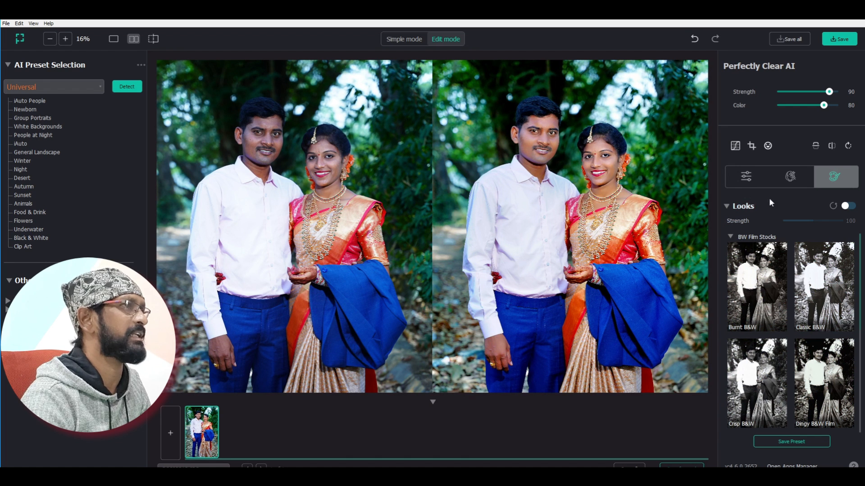
Return to the image adjustments, enable Standard Fidelity at 80 and set Color Restore to 160.
{"action": "left_click", "coordinate": [791, 178]}
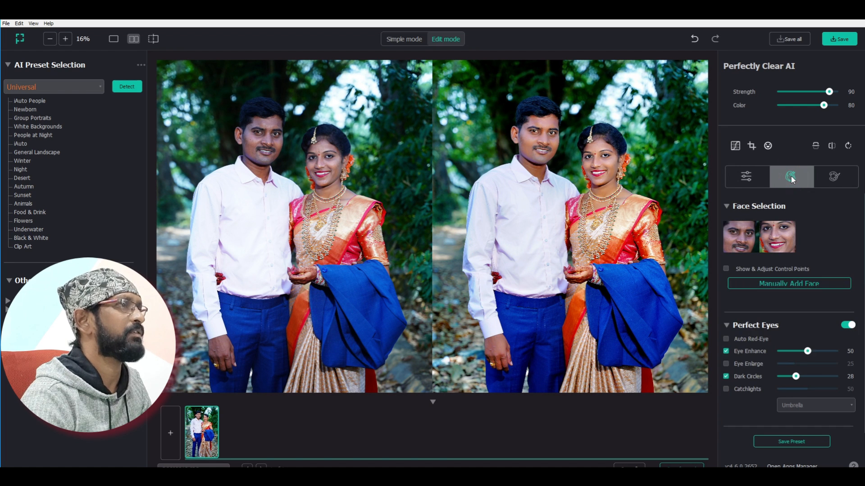
{"action": "left_click", "coordinate": [752, 177]}
{"action": "scroll", "coordinate": [797, 270], "scroll_direction": "down", "scroll_amount": 5}
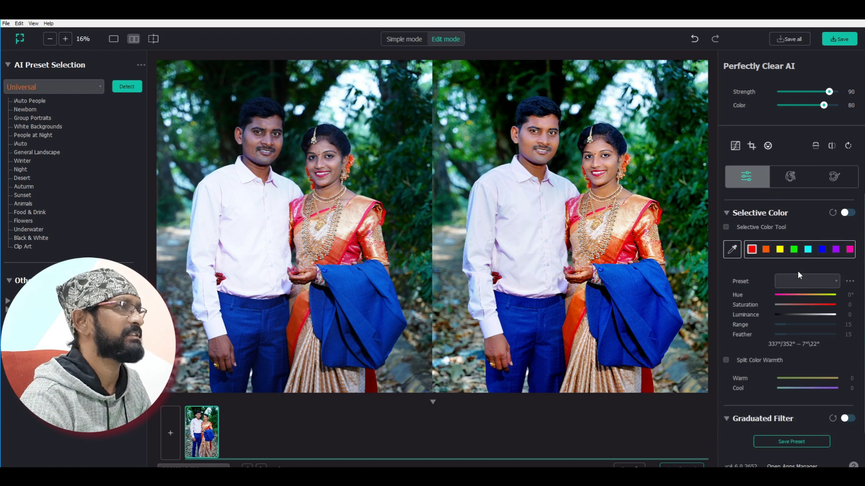
{"action": "scroll", "coordinate": [797, 270], "scroll_direction": "up", "scroll_amount": 2}
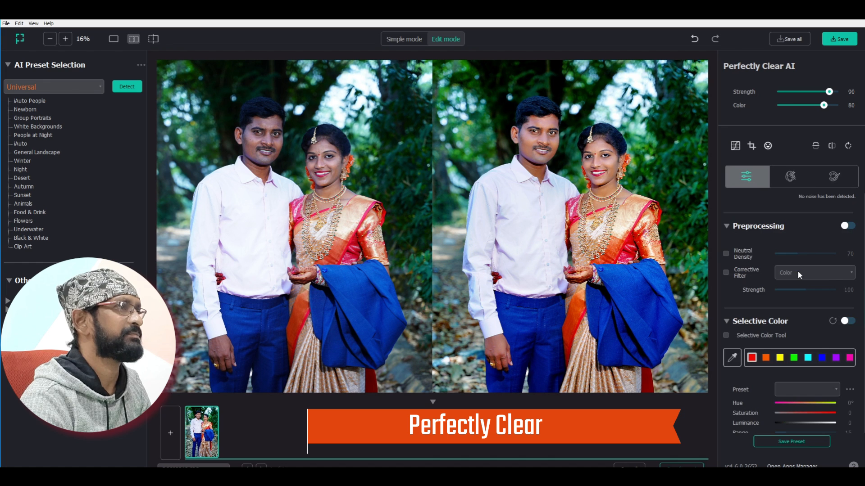
{"action": "scroll", "coordinate": [797, 271], "scroll_direction": "up", "scroll_amount": 3}
{"action": "scroll", "coordinate": [797, 270], "scroll_direction": "up", "scroll_amount": 4}
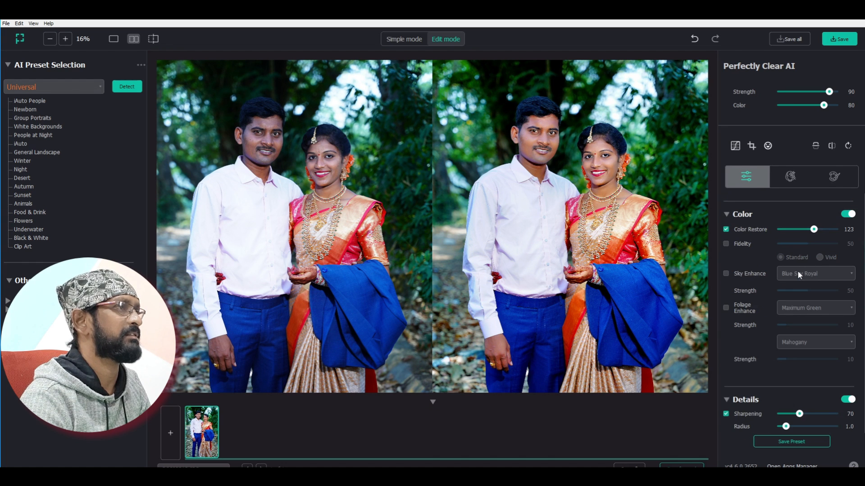
{"action": "left_click", "coordinate": [725, 243]}
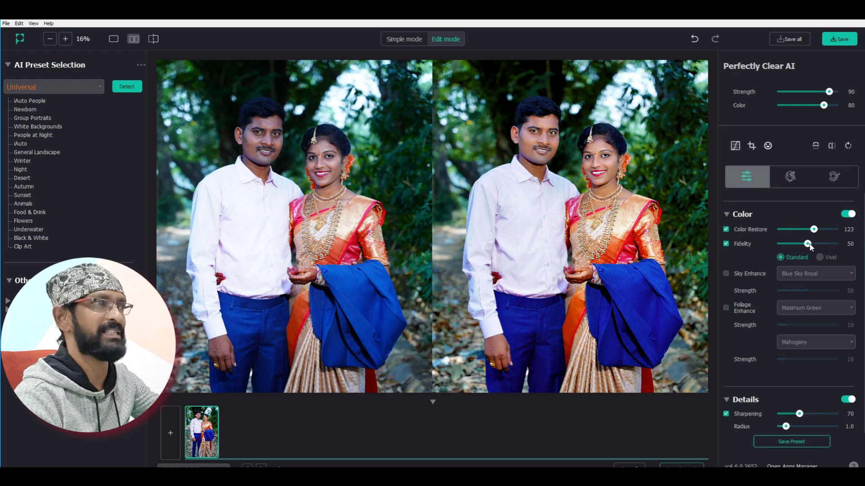
{"action": "left_click_drag", "start_coordinate": [809, 246], "coordinate": [826, 230]}
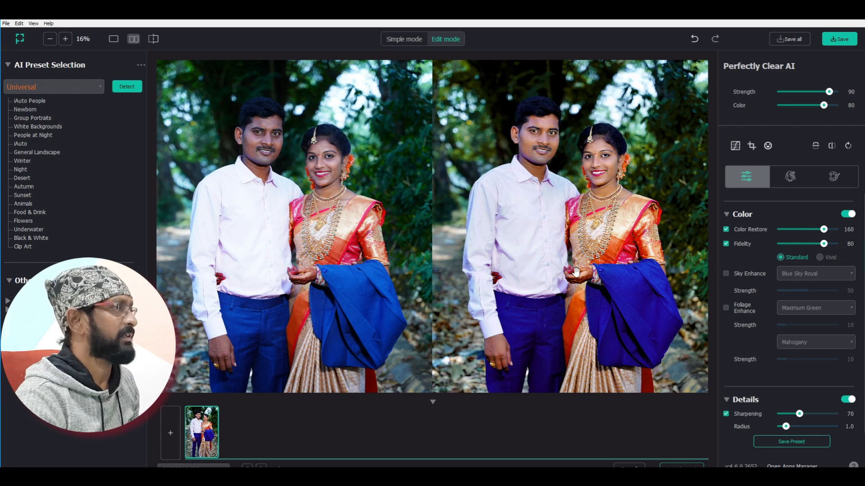
{"action": "left_click_drag", "start_coordinate": [576, 271], "coordinate": [572, 247]}
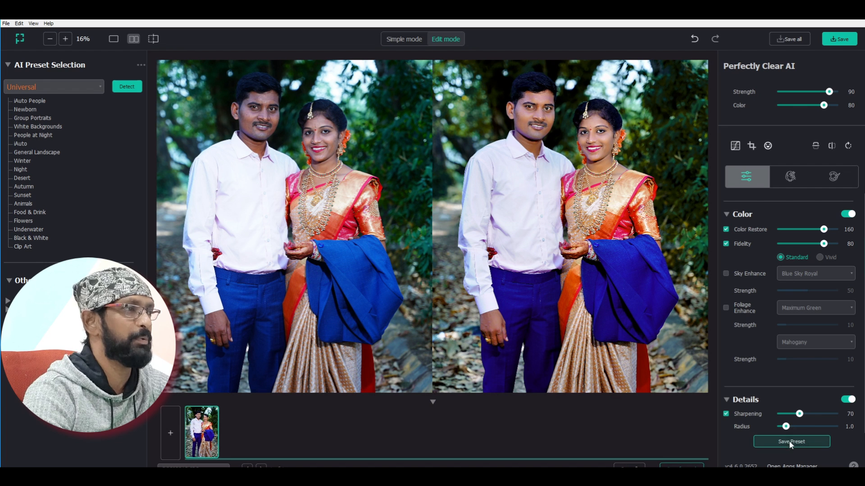
Save the adjustments as preset iAuto People in a new group under the photographer's name, with the description "out door photo".
{"action": "left_click", "coordinate": [789, 443]}
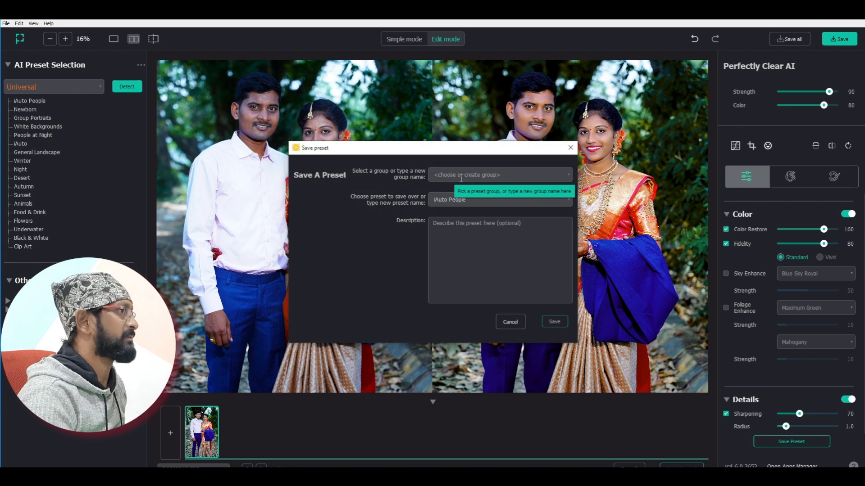
{"action": "type", "text": "Naresh"}
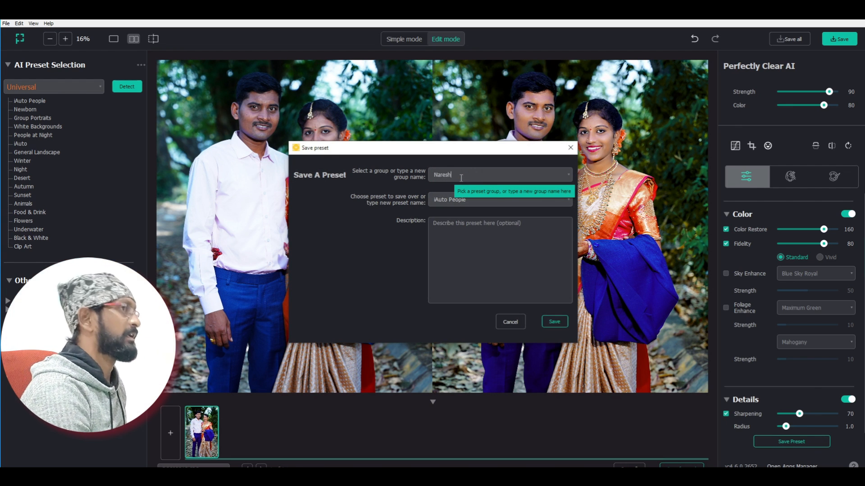
{"action": "left_click", "coordinate": [473, 229]}
{"action": "type", "text": "out door photo"}
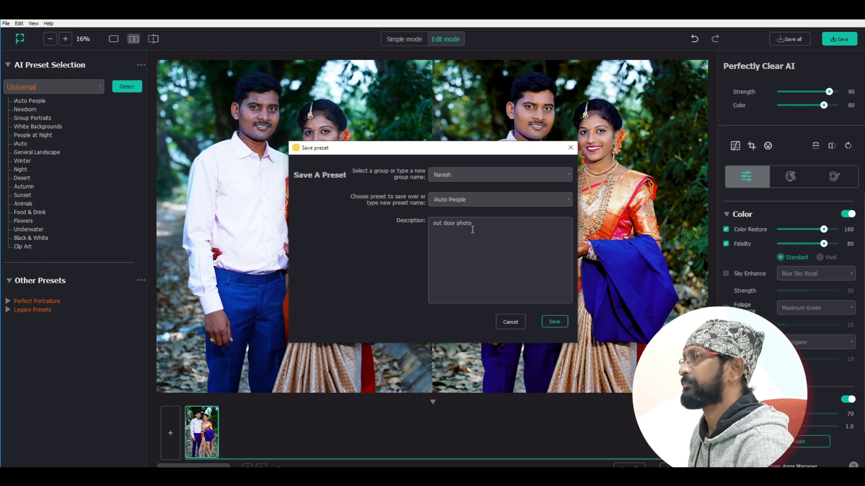
{"action": "left_click", "coordinate": [553, 321]}
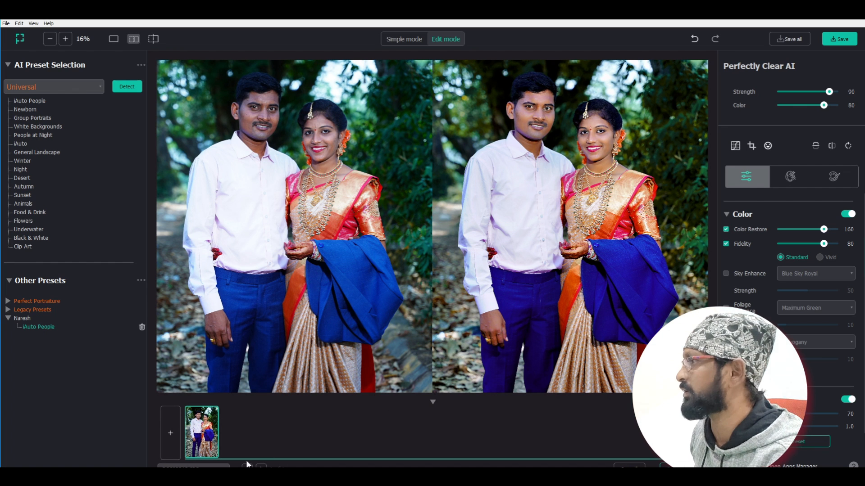
Switch to File Explorer and add photos DSC02160, DSC02161, DSC02167, DSC02170, DSC02216 and DSC02220 to the Perfectly Clear filmstrip.
{"action": "key", "text": "alt+Tab"}
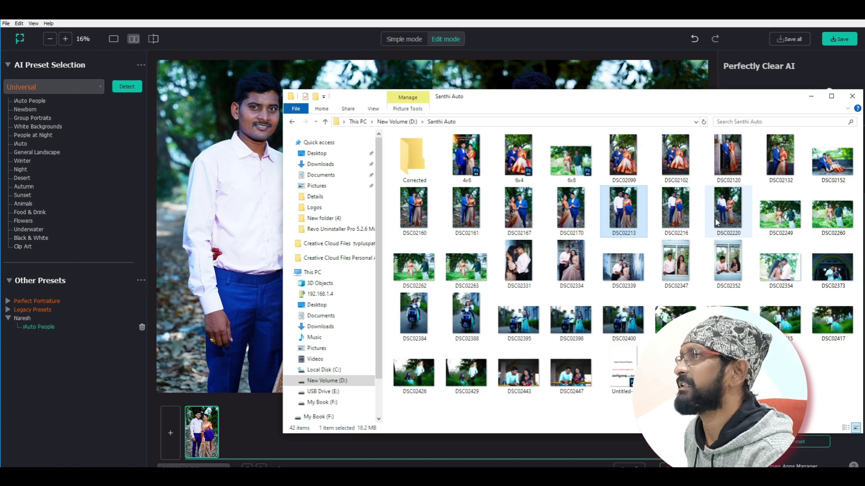
{"action": "left_click", "coordinate": [687, 224]}
{"action": "left_click", "coordinate": [727, 212], "text": "ctrl"}
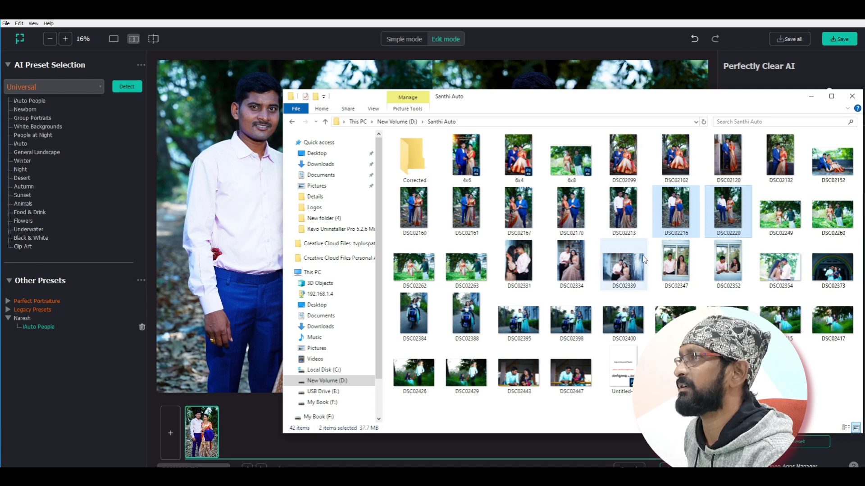
{"action": "left_click", "coordinate": [570, 212], "text": "ctrl"}
{"action": "left_click", "coordinate": [519, 228], "text": "ctrl"}
{"action": "left_click", "coordinate": [466, 218], "text": "ctrl"}
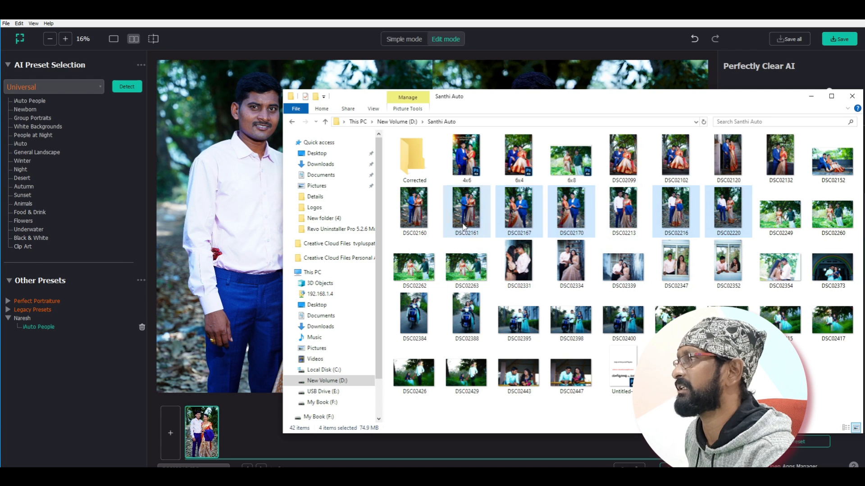
{"action": "left_click", "coordinate": [423, 224], "text": "ctrl"}
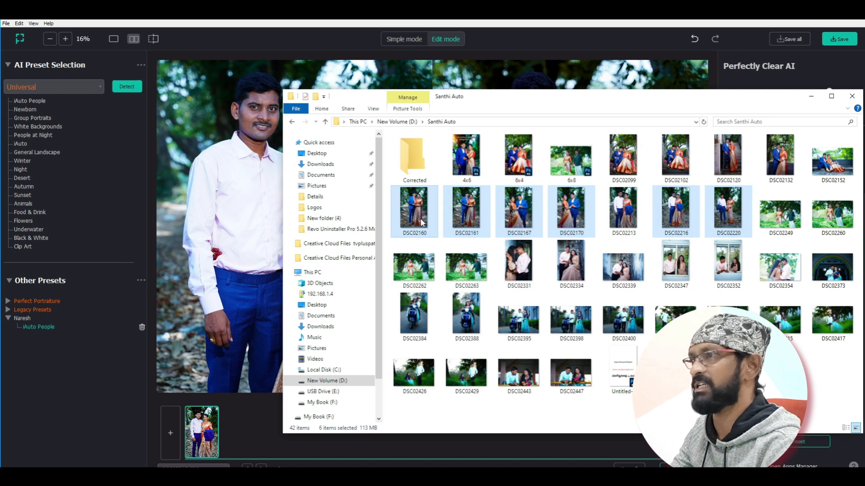
{"action": "left_click_drag", "start_coordinate": [422, 222], "coordinate": [253, 447]}
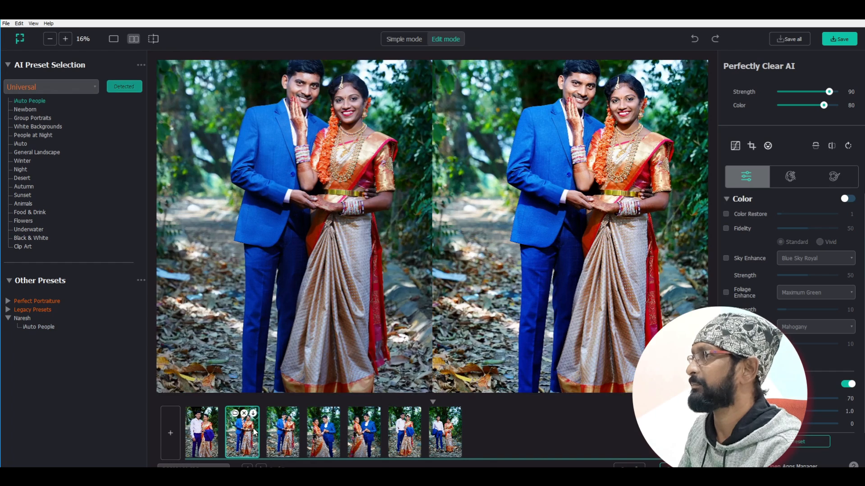
Apply the custom iAuto People preset to the first added photo of the couple and compare it with the original.
{"action": "key", "text": "ctrl+plus"}
{"action": "left_click_drag", "start_coordinate": [546, 203], "coordinate": [511, 300]}
{"action": "key", "text": "ctrl+plus"}
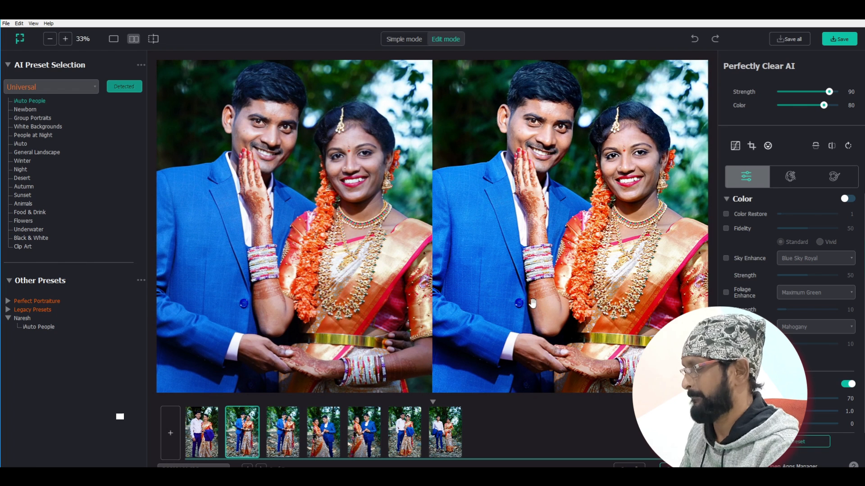
{"action": "key", "text": "ctrl+minus"}
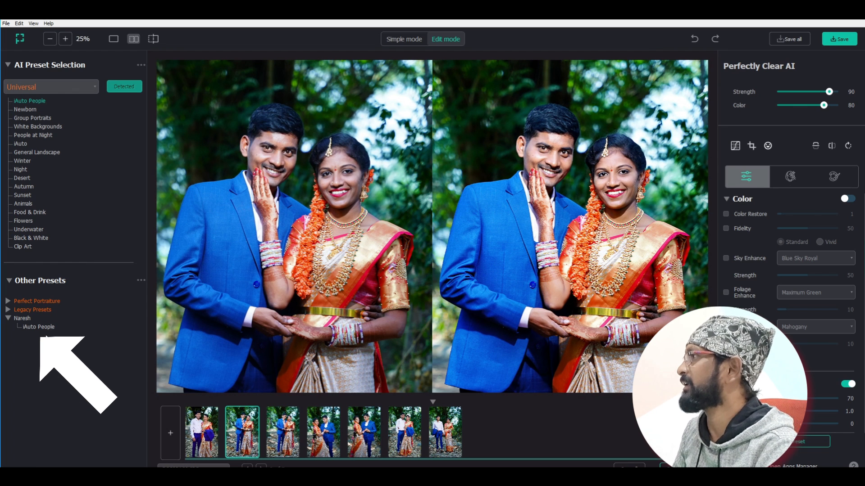
{"action": "left_click", "coordinate": [44, 329]}
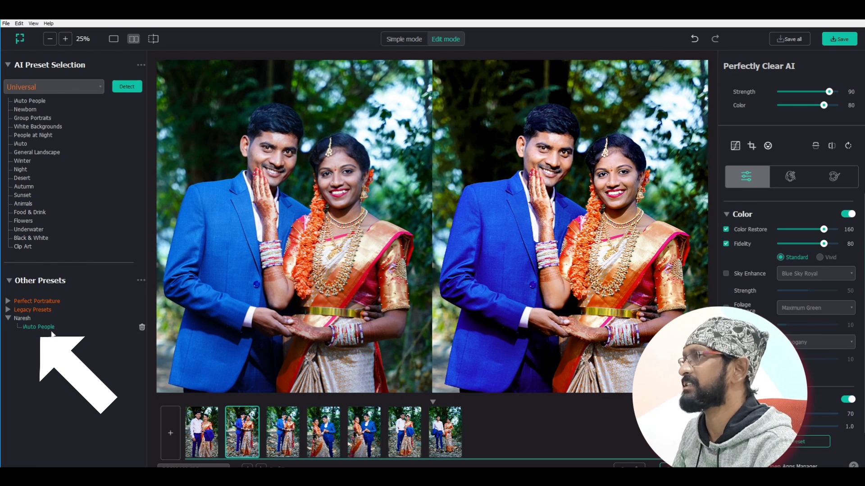
{"action": "left_click_drag", "start_coordinate": [606, 277], "coordinate": [602, 262]}
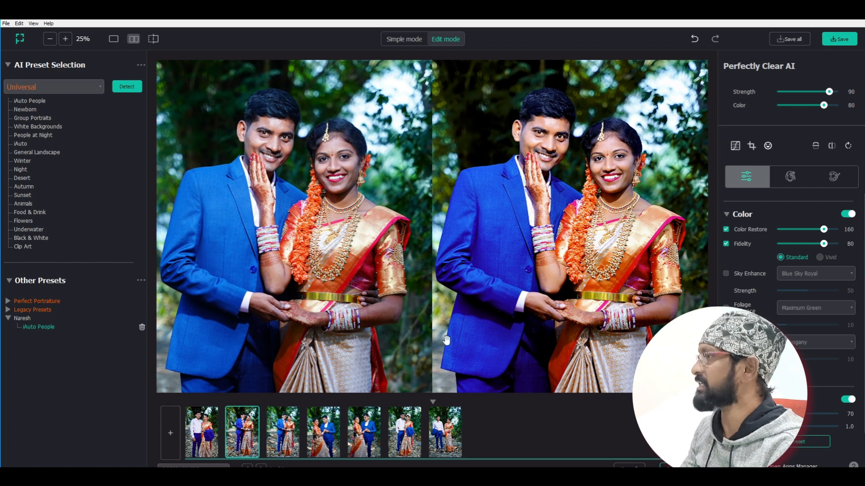
Apply the custom iAuto People preset to the second and third added photos, DSC02161 and DSC02167.
{"action": "scroll", "coordinate": [455, 344], "scroll_direction": "down", "scroll_amount": 1}
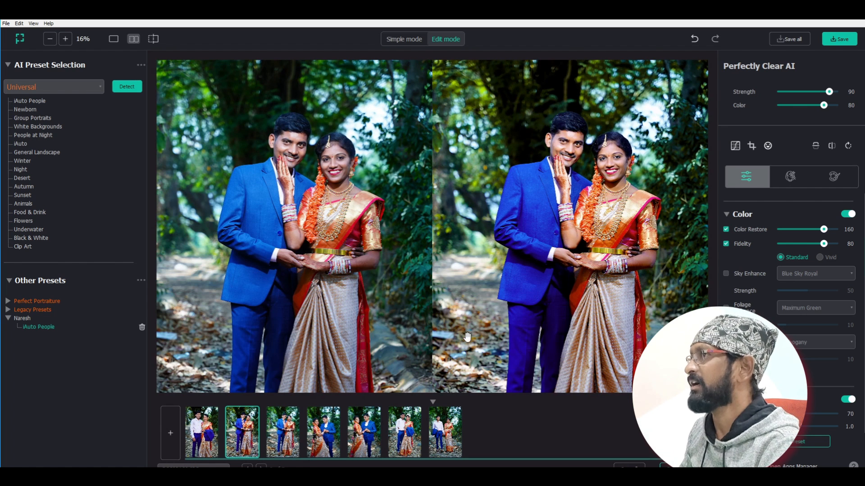
{"action": "left_click", "coordinate": [275, 446]}
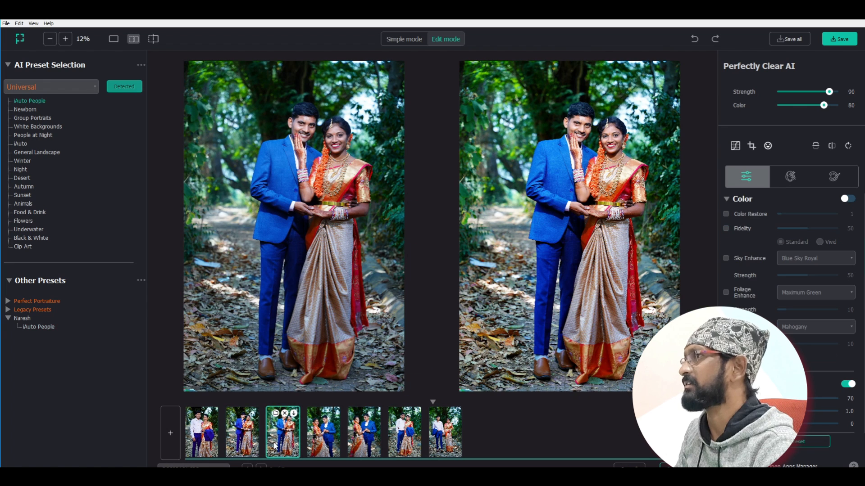
{"action": "left_click", "coordinate": [48, 330]}
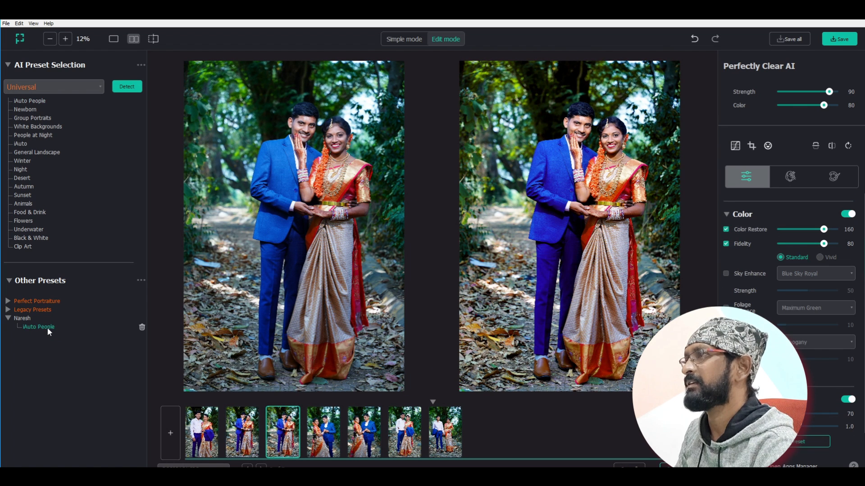
{"action": "left_click", "coordinate": [317, 443]}
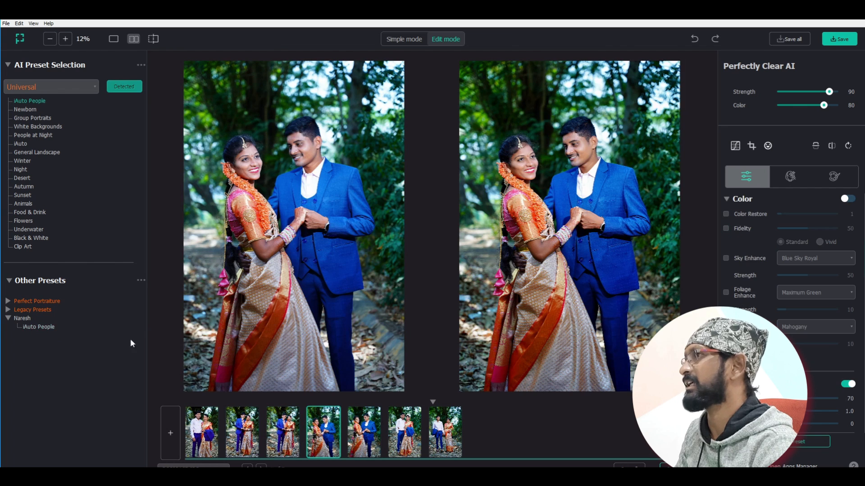
{"action": "left_click", "coordinate": [40, 330]}
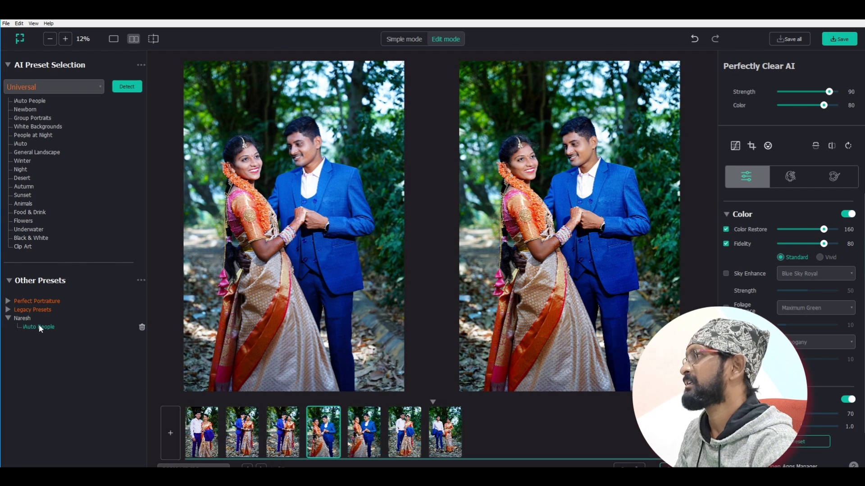
Apply the custom iAuto People preset to the remaining added photos, DSC02170, DSC02216 and DSC02220.
{"action": "left_click", "coordinate": [407, 439]}
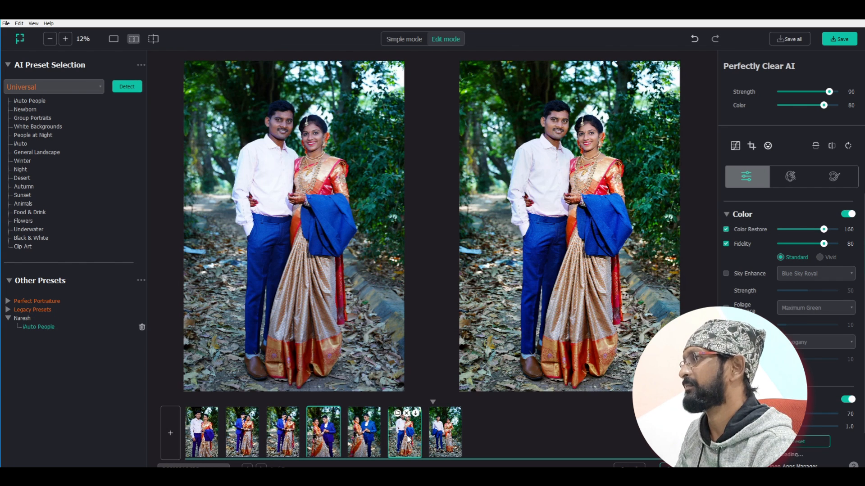
{"action": "left_click", "coordinate": [360, 433]}
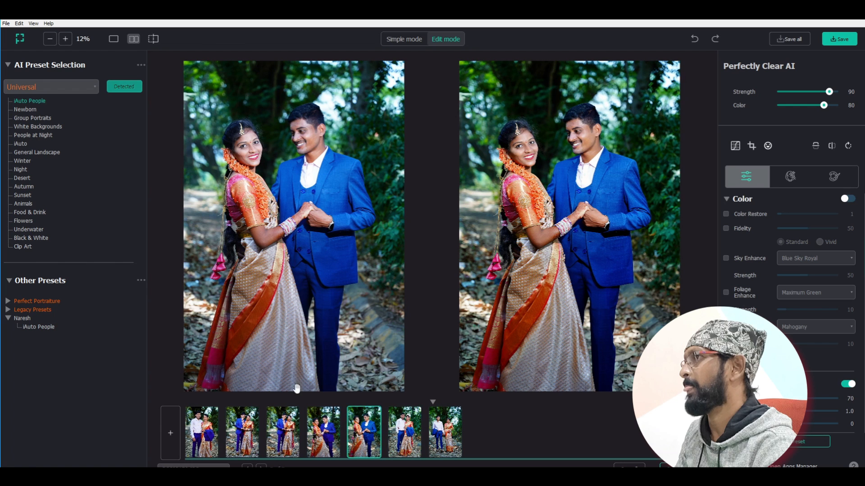
{"action": "left_click", "coordinate": [50, 327]}
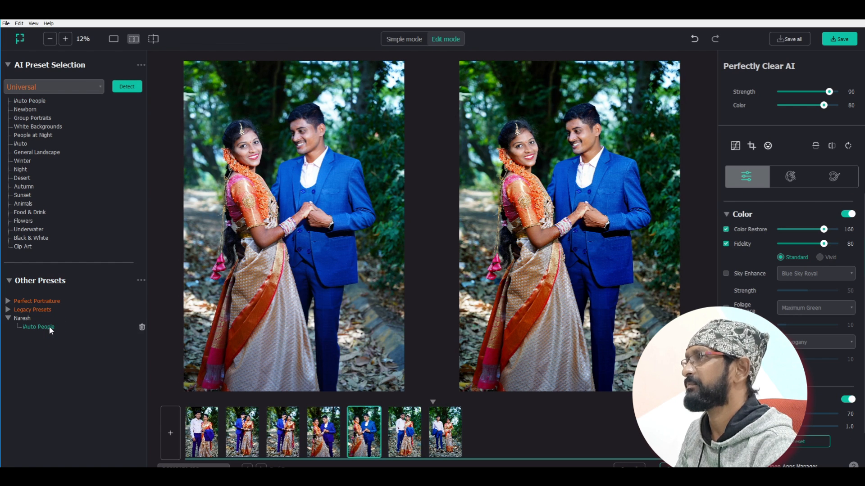
{"action": "left_click", "coordinate": [394, 446]}
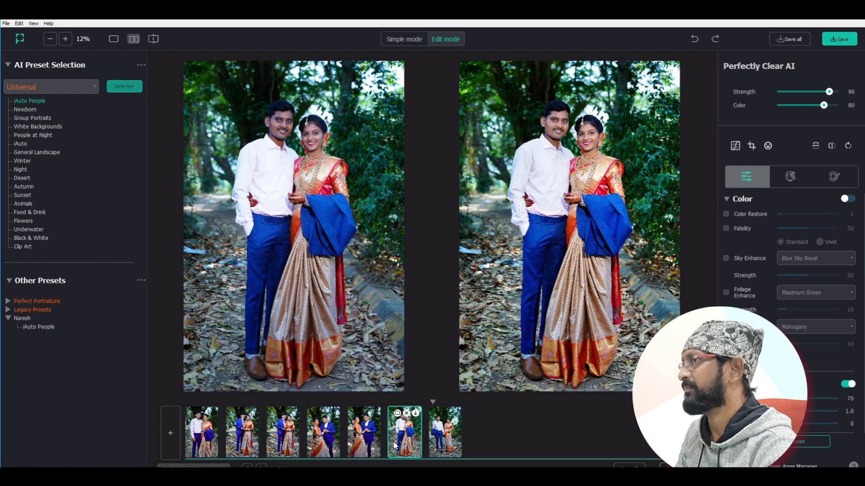
{"action": "left_click", "coordinate": [26, 328]}
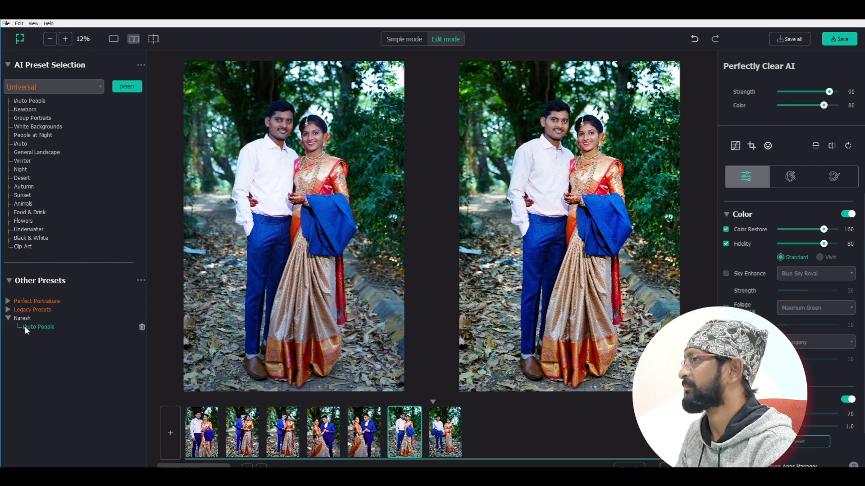
{"action": "left_click", "coordinate": [452, 441]}
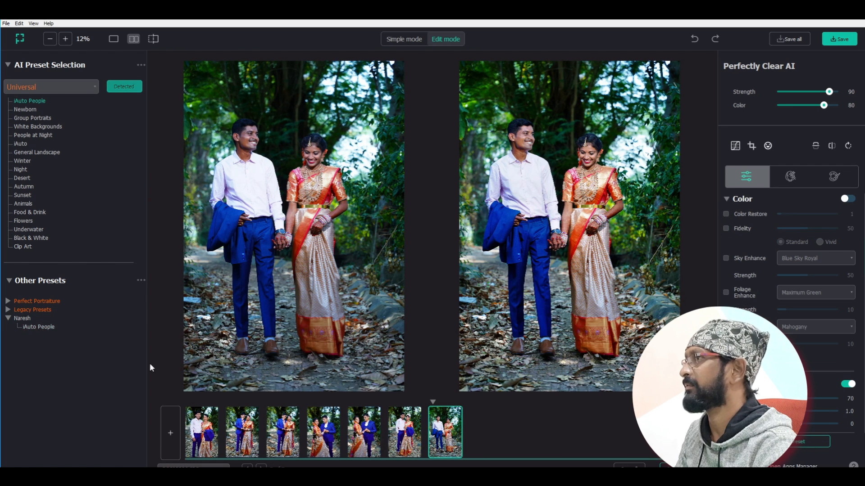
{"action": "left_click", "coordinate": [49, 331]}
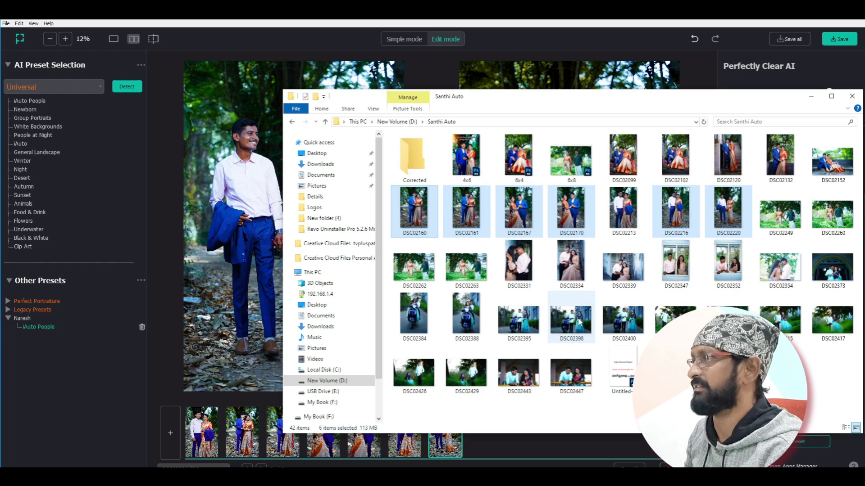
From File Explorer, add photos DSC02384, DSC02388, DSC02395, DSC02398 and DSC02400 to the Perfectly Clear filmstrip.
{"action": "left_click", "coordinate": [515, 325]}
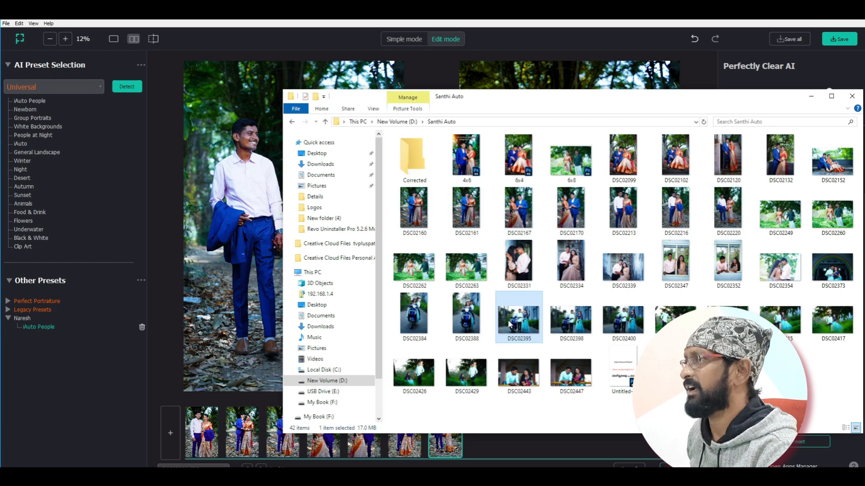
{"action": "left_click", "coordinate": [613, 340], "text": "ctrl"}
{"action": "left_click", "coordinate": [573, 331], "text": "ctrl"}
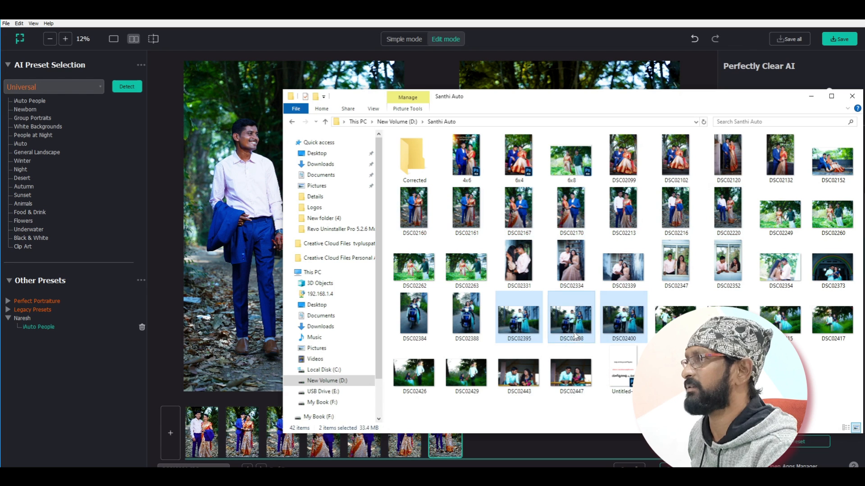
{"action": "left_click", "coordinate": [466, 325], "text": "ctrl"}
{"action": "left_click", "coordinate": [413, 325], "text": "ctrl"}
{"action": "left_click_drag", "start_coordinate": [414, 325], "coordinate": [504, 451]}
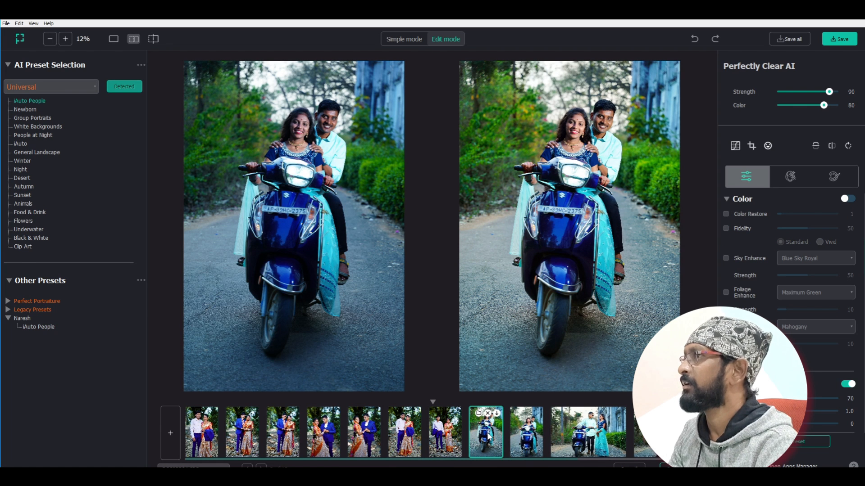
Try the custom iAuto People preset on the first photo of the couple on the scooter and undo it.
{"action": "scroll", "coordinate": [575, 207], "scroll_direction": "up", "scroll_amount": 2}
{"action": "scroll", "coordinate": [625, 145], "scroll_direction": "up", "scroll_amount": 2}
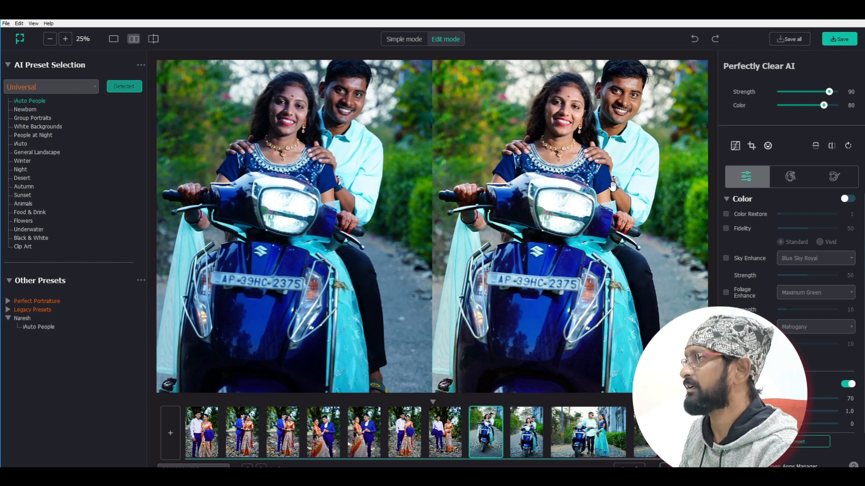
{"action": "left_click_drag", "start_coordinate": [610, 184], "coordinate": [598, 206]}
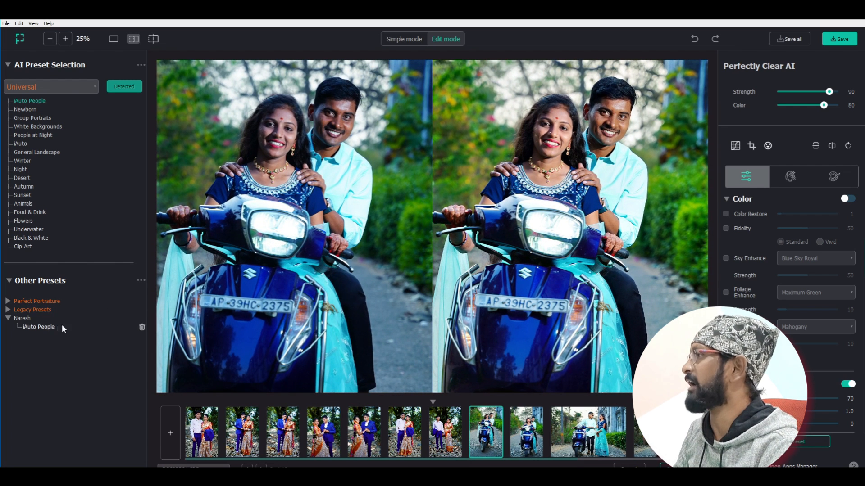
{"action": "left_click", "coordinate": [43, 327]}
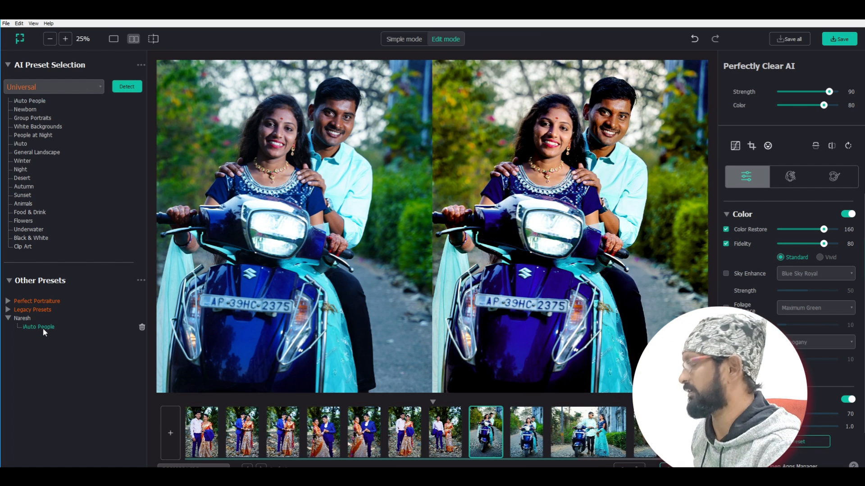
{"action": "key", "text": "ctrl+z"}
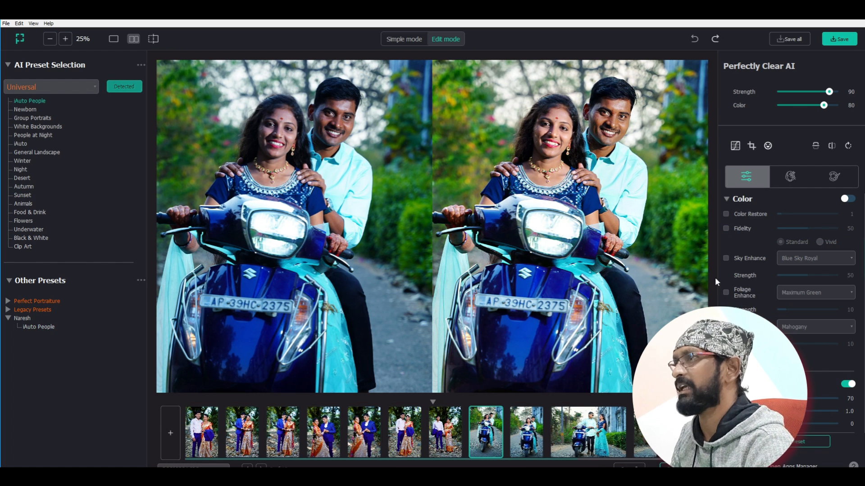
Enable Color Restore on the first scooter photo and set it to 55.
{"action": "left_click", "coordinate": [725, 215]}
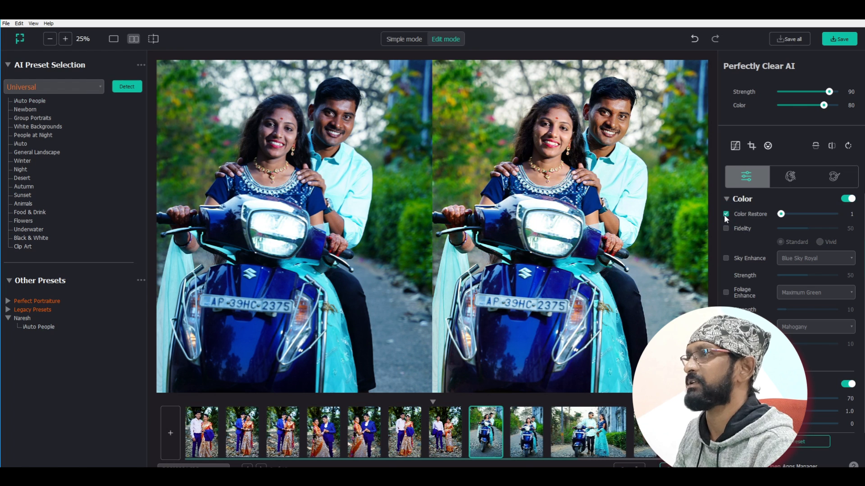
{"action": "left_click", "coordinate": [792, 215]}
{"action": "left_click_drag", "start_coordinate": [791, 216], "coordinate": [791, 217]}
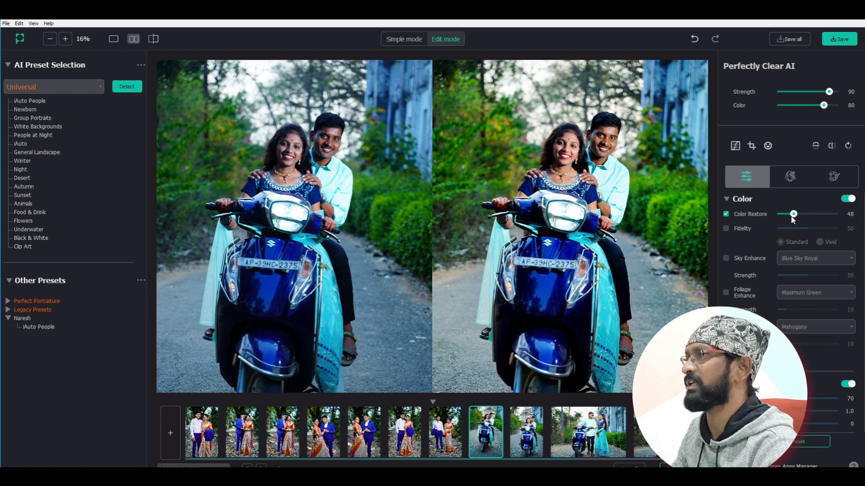
{"action": "left_click", "coordinate": [792, 215]}
{"action": "left_click_drag", "start_coordinate": [792, 218], "coordinate": [795, 219]}
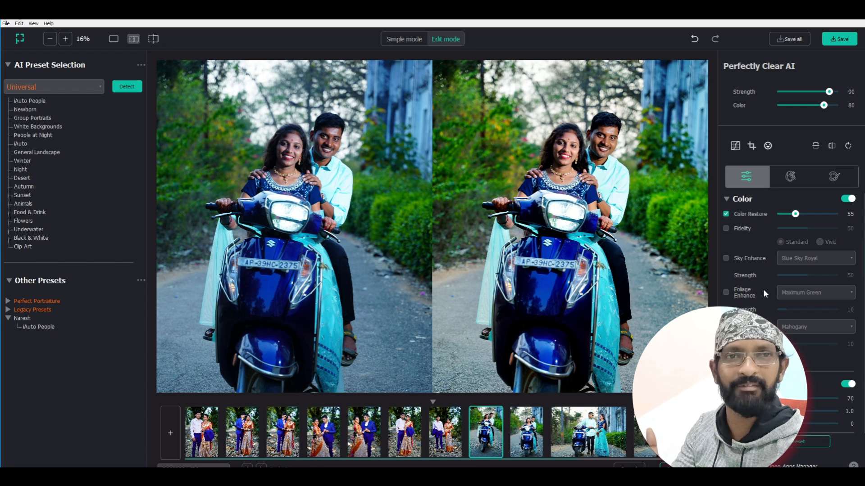
Apply the custom iAuto People preset to scooter photo DSC02388 and open the photo of the couple standing beside the scooter.
{"action": "mouse_move", "coordinate": [529, 445]}
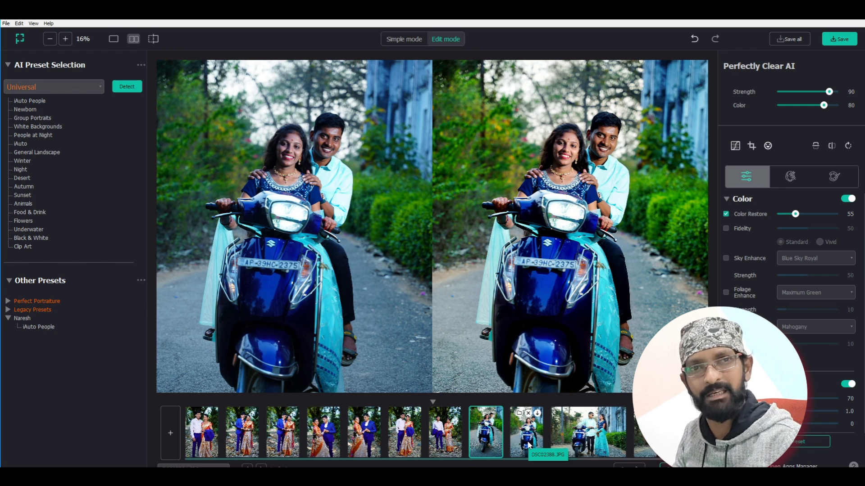
{"action": "left_click", "coordinate": [519, 445]}
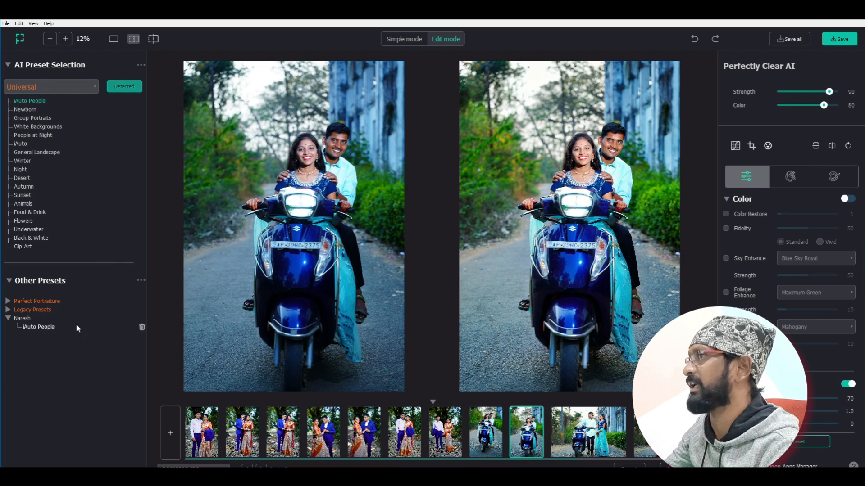
{"action": "left_click", "coordinate": [41, 326]}
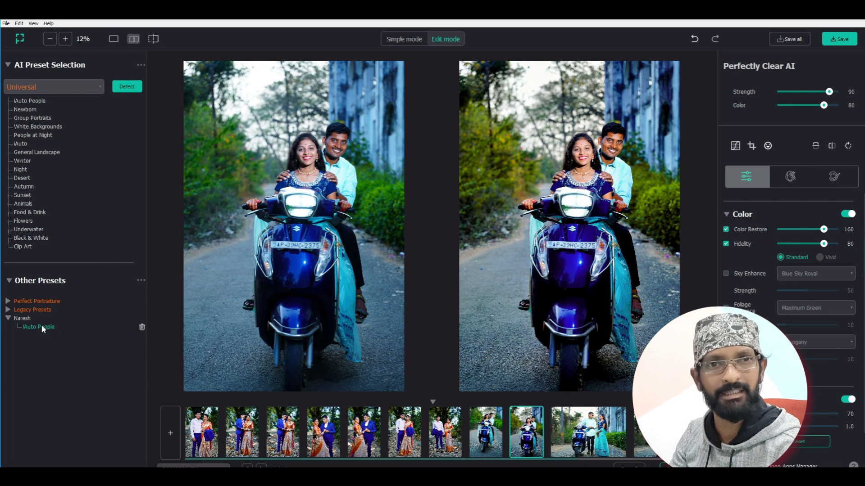
{"action": "left_click", "coordinate": [591, 448]}
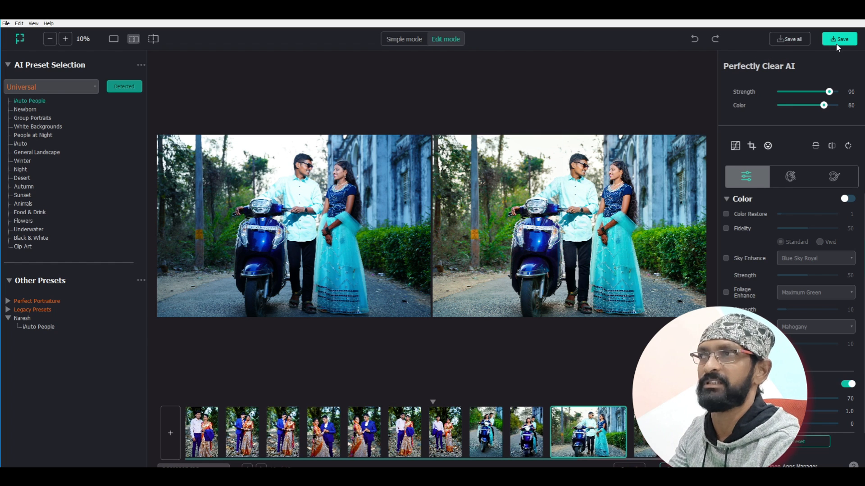
Save all photos as JPEG at quality 100 to a Corrected subfolder in the same folder as the originals, leaving them open.
{"action": "left_click", "coordinate": [801, 41]}
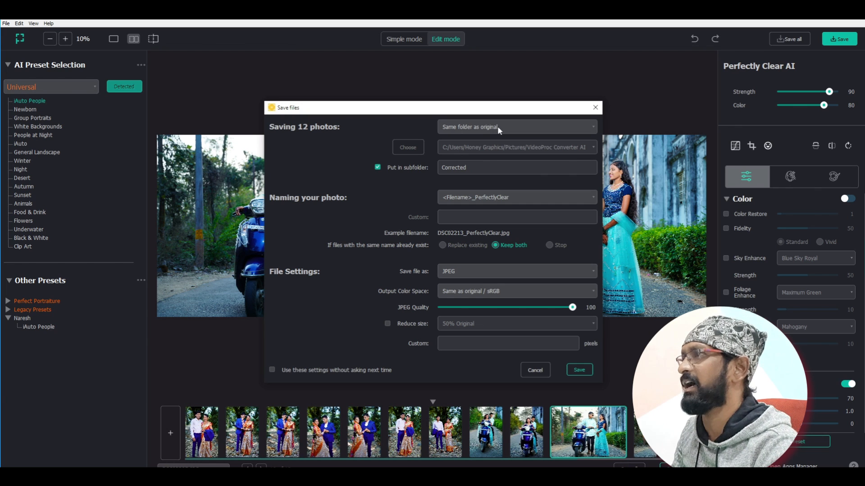
{"action": "left_click", "coordinate": [566, 126]}
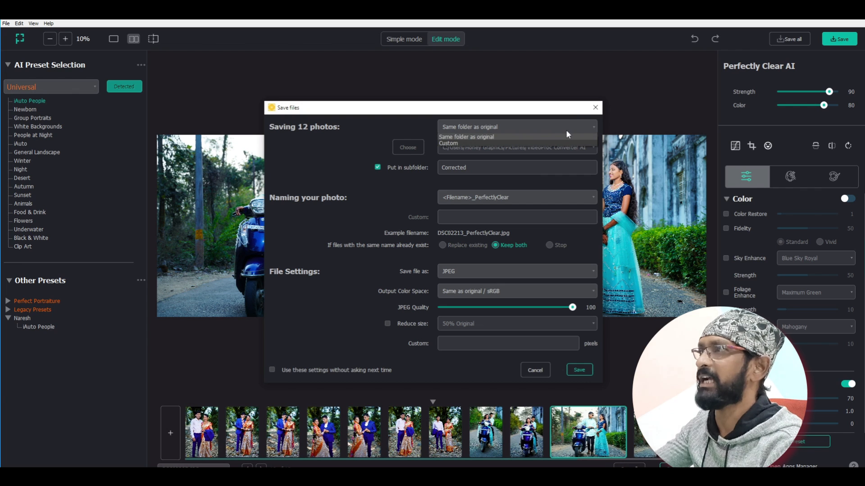
{"action": "left_click", "coordinate": [516, 136]}
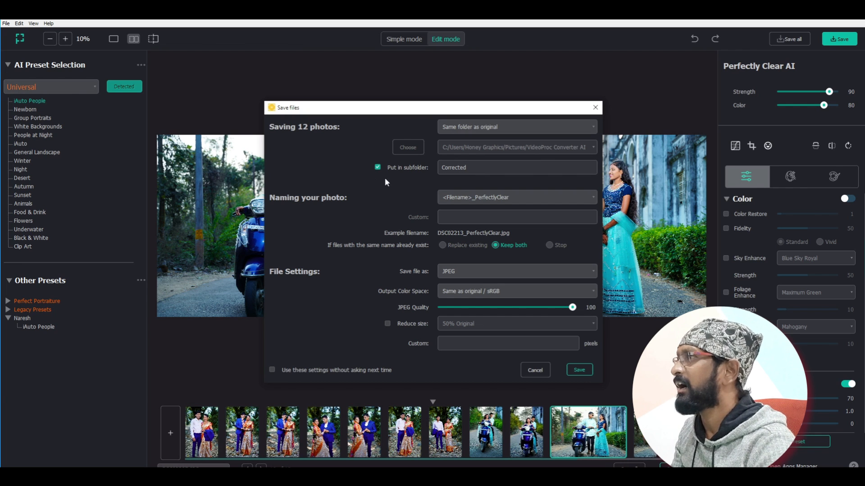
{"action": "left_click", "coordinate": [414, 149]}
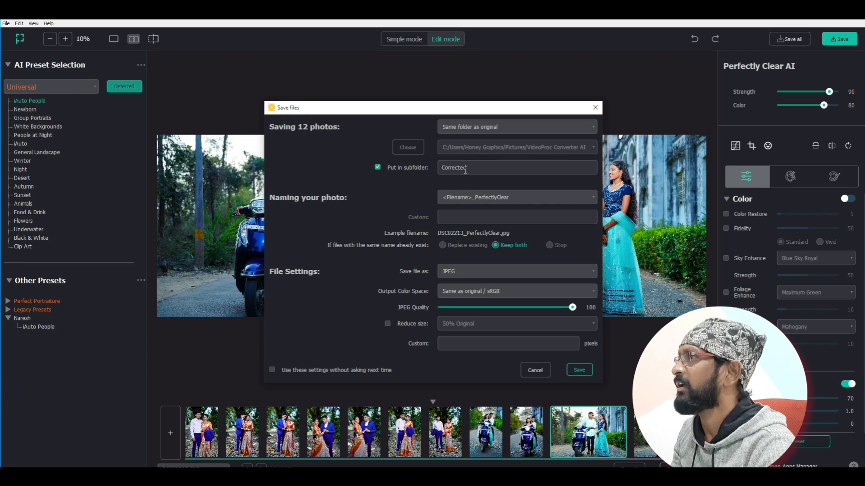
{"action": "left_click", "coordinate": [440, 172]}
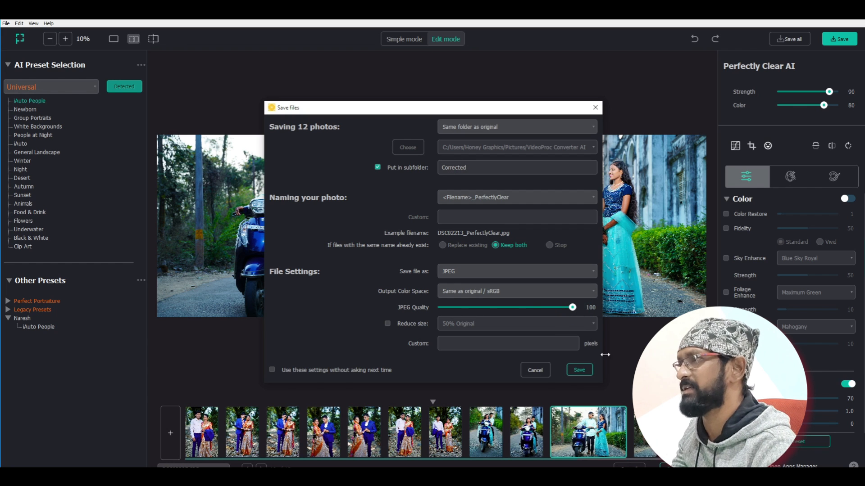
{"action": "left_click", "coordinate": [578, 370]}
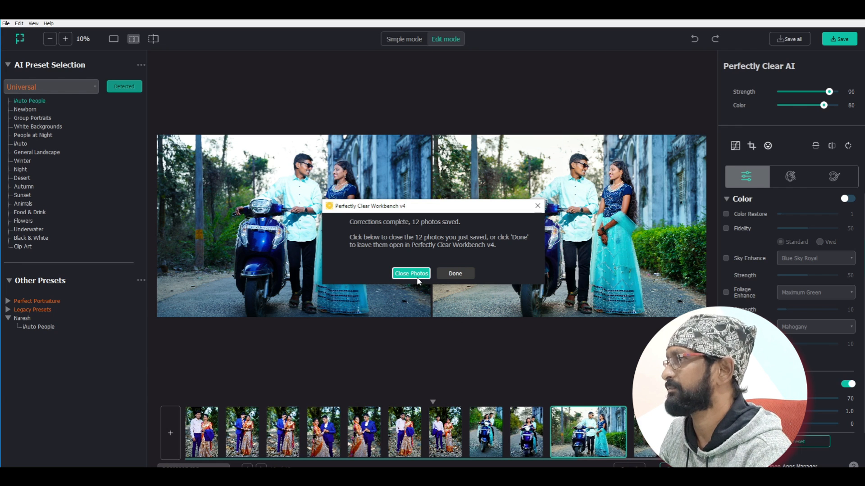
{"action": "left_click", "coordinate": [453, 274]}
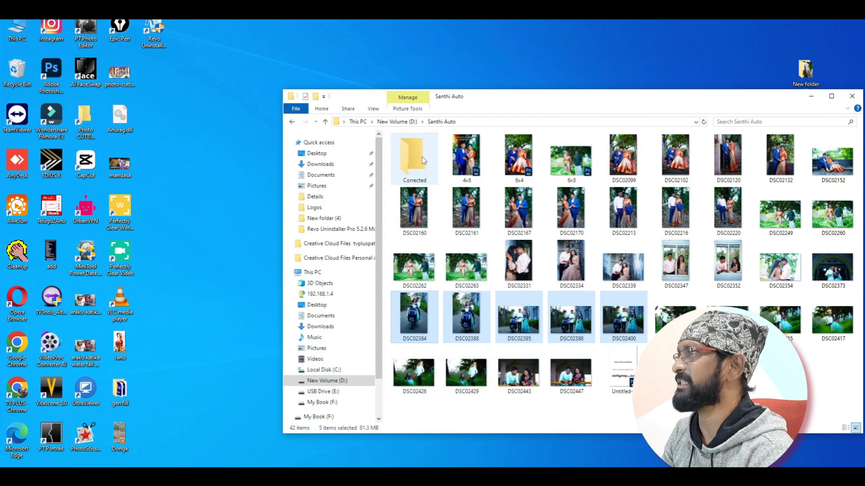
Switch to File Explorer, open the Corrected folder and review the saved portraits in the image viewer, starting with DSC02160_PerfectlyClear.
{"action": "double_click", "coordinate": [423, 157]}
{"action": "left_click_drag", "start_coordinate": [725, 100], "coordinate": [670, 89]}
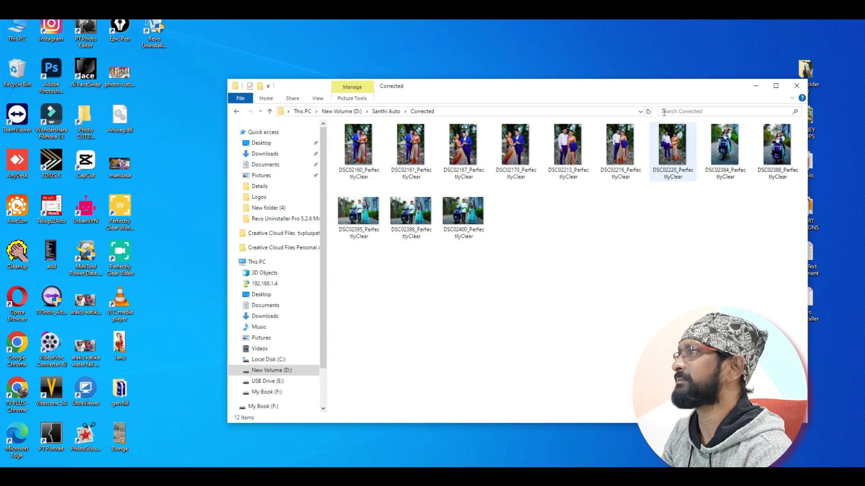
{"action": "left_click", "coordinate": [358, 144]}
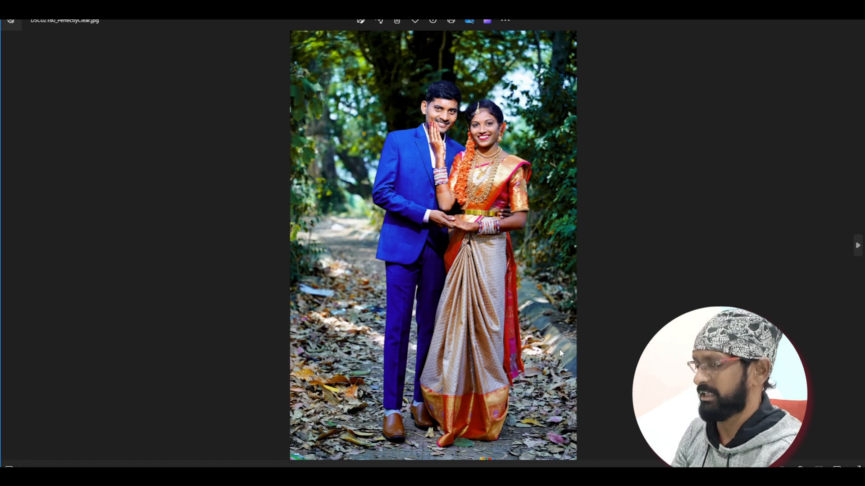
{"action": "key", "text": "Right"}
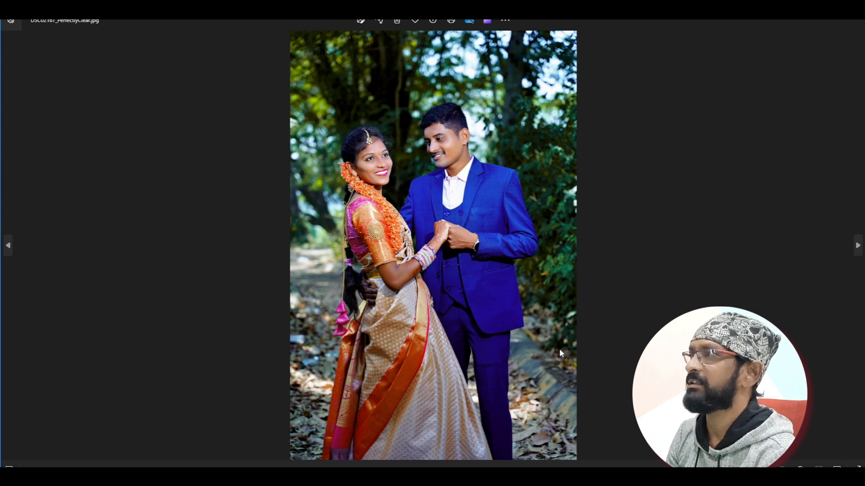
{"action": "key", "text": "Right"}
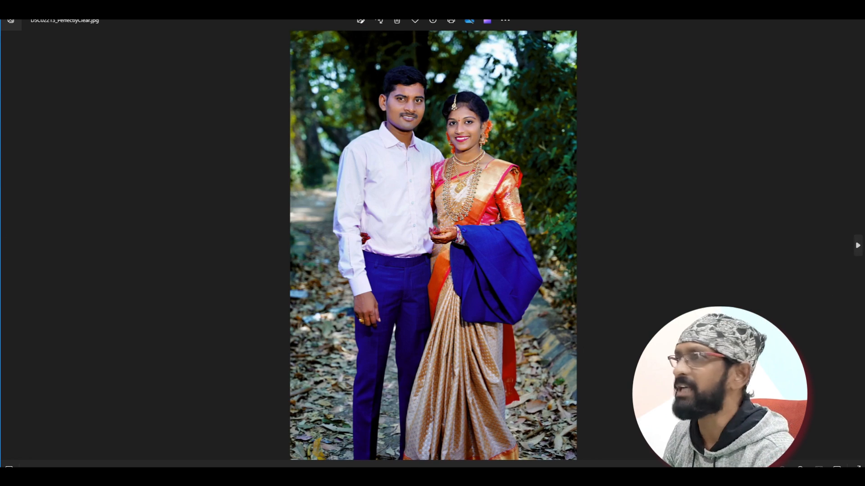
{"action": "left_click", "coordinate": [856, 20]}
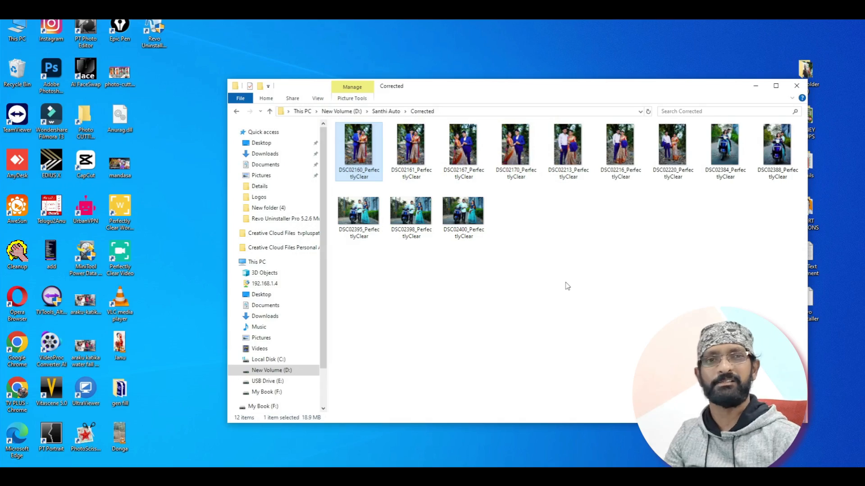